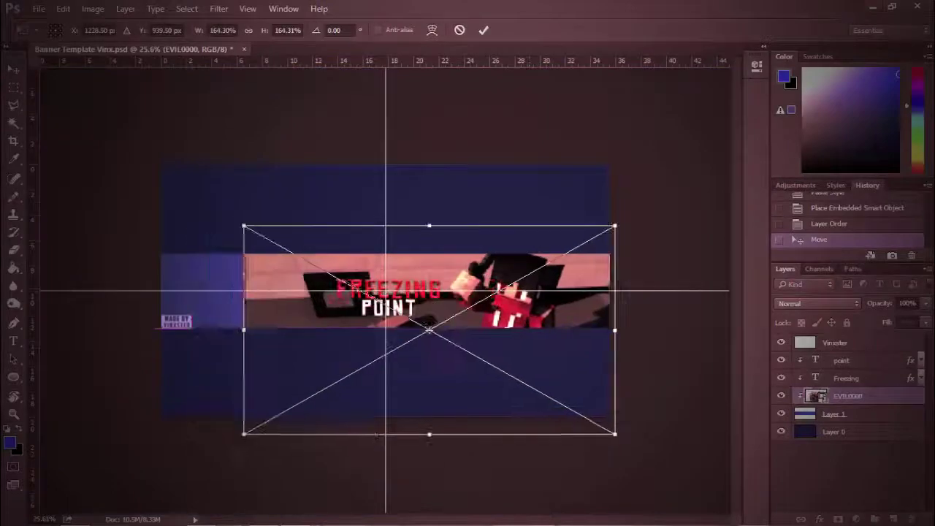
Step: Enlarge the EVIL0000 image towards the banner's upper-left and apply the transform
{"action": "left_click_drag", "start_coordinate": [244, 225], "coordinate": [160, 192]}
{"action": "key", "text": "Return"}
{"action": "key", "text": "z"}
{"action": "key", "text": "ctrl+0"}
Step: Switch to Cinema 4D to check the Turbulance SG scene, and return to the banner in Photoshop
{"action": "left_click", "coordinate": [264, 516]}
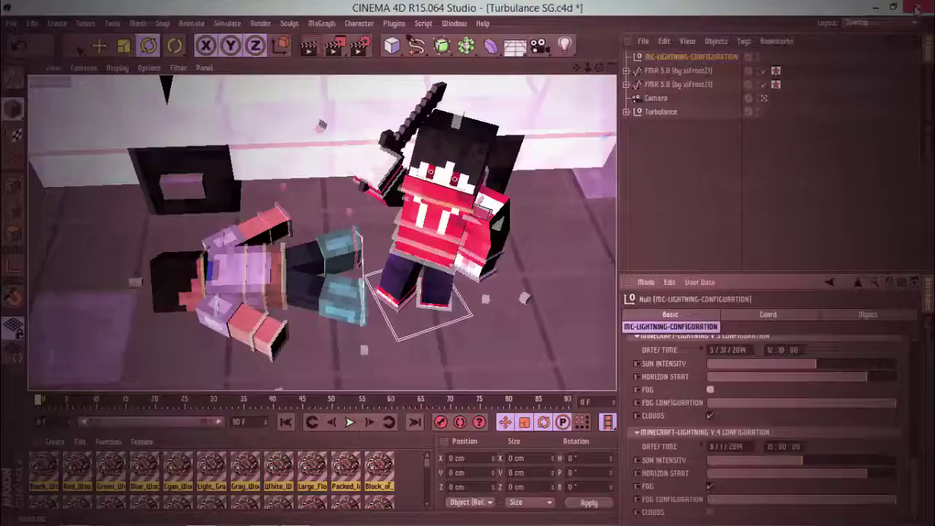
{"action": "left_click", "coordinate": [345, 314]}
{"action": "left_click_drag", "start_coordinate": [344, 314], "coordinate": [340, 281]}
{"action": "left_click_drag", "start_coordinate": [333, 46], "coordinate": [397, 146]}
{"action": "left_click", "coordinate": [486, 321]}
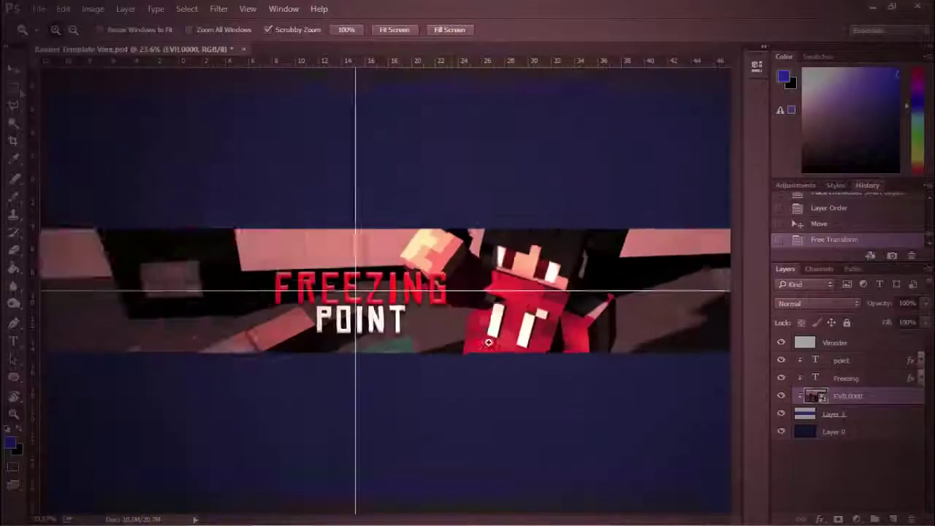
Step: Try repositioning and rescaling the EVIL0000 image behind the FREEZING POINT title
{"action": "left_click_drag", "start_coordinate": [512, 302], "coordinate": [513, 330]}
{"action": "key", "text": "ctrl+t"}
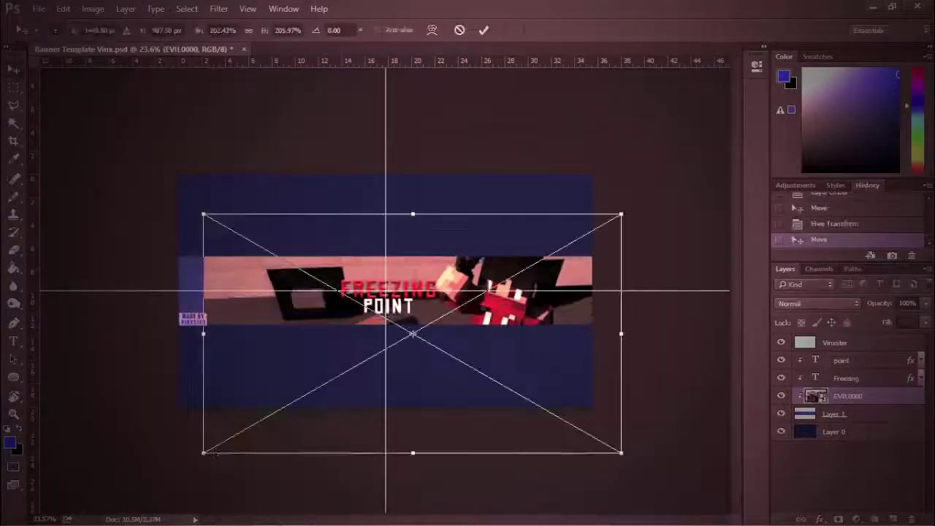
{"action": "key", "text": "Return"}
Step: Delete the EVIL0000 image layer from the banner
{"action": "key", "text": "z"}
{"action": "key", "text": "ctrl+minus"}
{"action": "key", "text": "Delete"}
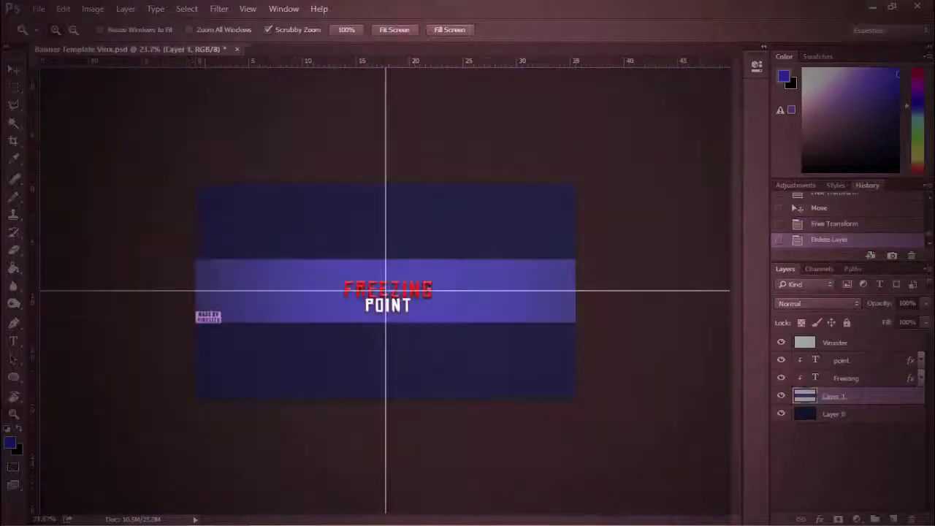
Step: Rasterize the FREEZING and POINT text layers together
{"action": "key", "text": "ctrl+plus"}
{"action": "left_click", "coordinate": [421, 314]}
{"action": "right_click", "coordinate": [840, 360]}
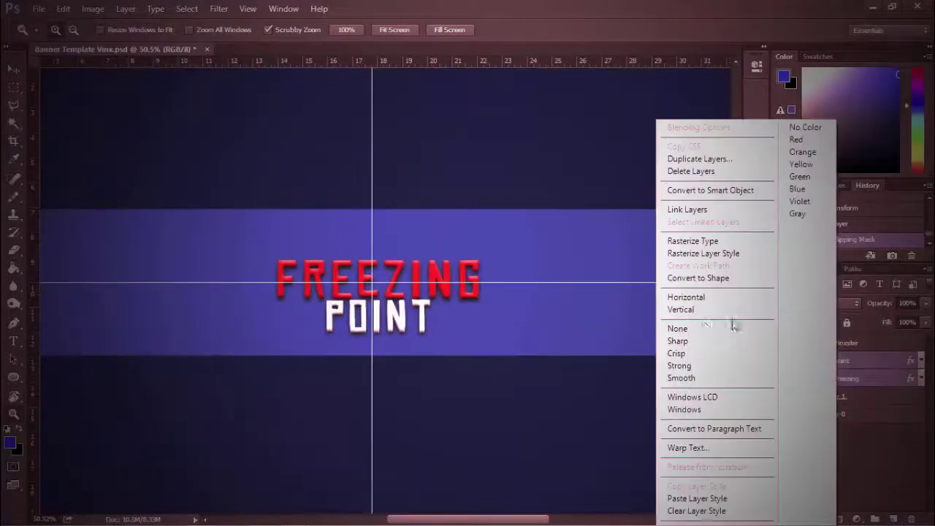
Step: Distort the FREEZING and POINT lettering together into a perspective shape and shift it right of the vertical guide
{"action": "left_click", "coordinate": [63, 8]}
{"action": "left_click", "coordinate": [110, 265]}
{"action": "left_click_drag", "start_coordinate": [480, 251], "coordinate": [483, 239]}
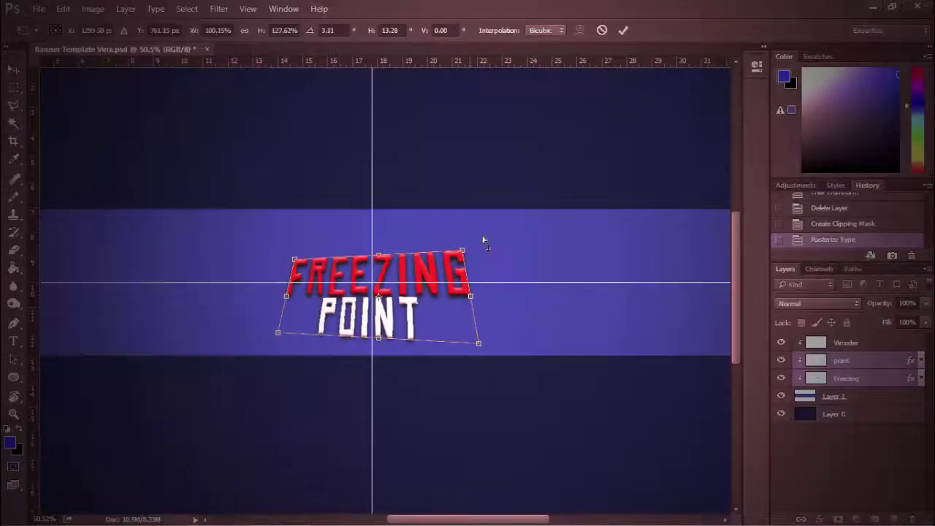
{"action": "left_click_drag", "start_coordinate": [473, 281], "coordinate": [534, 271]}
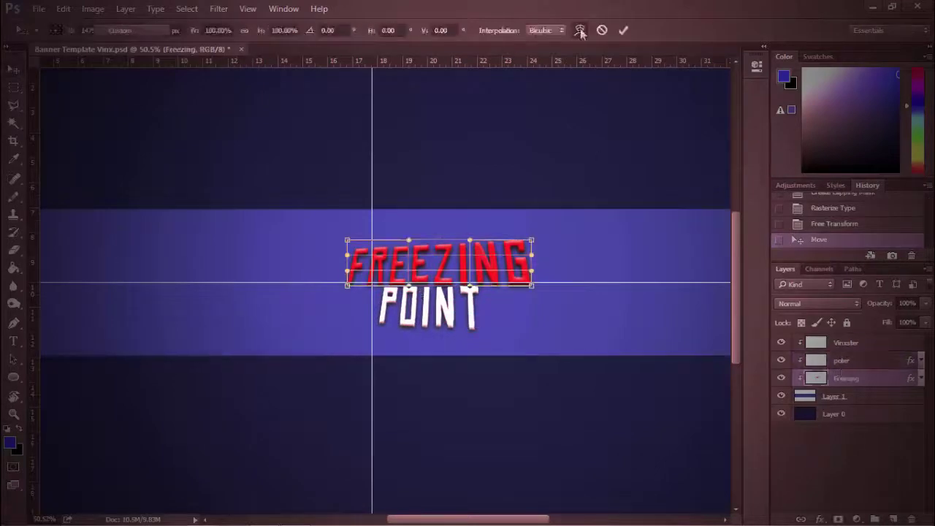
Step: Warp the FREEZING and POINT lettering individually so the two words follow an uneven, curved outline
{"action": "key", "text": "z"}
{"action": "left_click_drag", "start_coordinate": [427, 308], "coordinate": [626, 197]}
{"action": "key", "text": "alt+bracketright"}
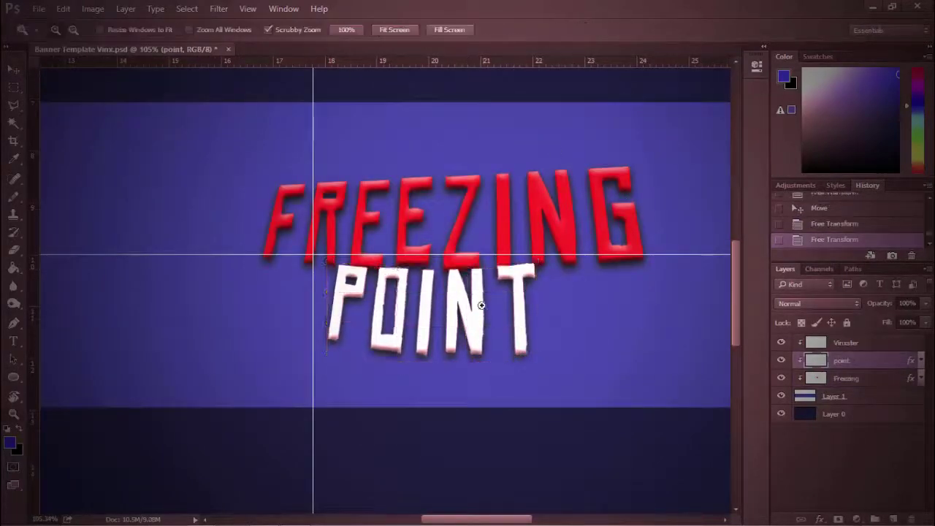
{"action": "left_click_drag", "start_coordinate": [481, 305], "coordinate": [431, 299]}
{"action": "key", "text": "alt+bracketleft"}
{"action": "key", "text": "ctrl+t"}
{"action": "left_click", "coordinate": [622, 30]}
Step: Rotate the FREEZING POINT lettering counterclockwise so it rises towards the right around the banner's centre
{"action": "key", "text": "z"}
{"action": "left_click_drag", "start_coordinate": [512, 236], "coordinate": [463, 236]}
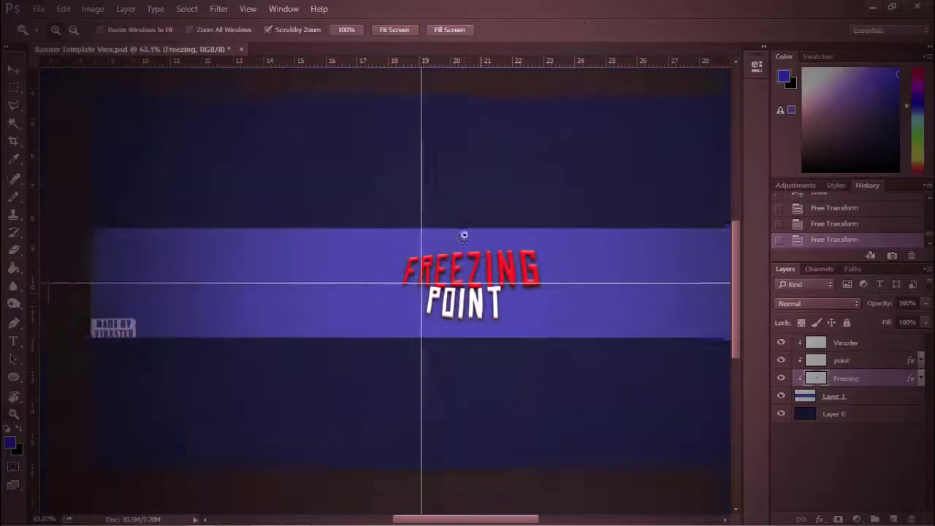
{"action": "left_click_drag", "start_coordinate": [513, 250], "coordinate": [468, 237]}
{"action": "key", "text": "Return"}
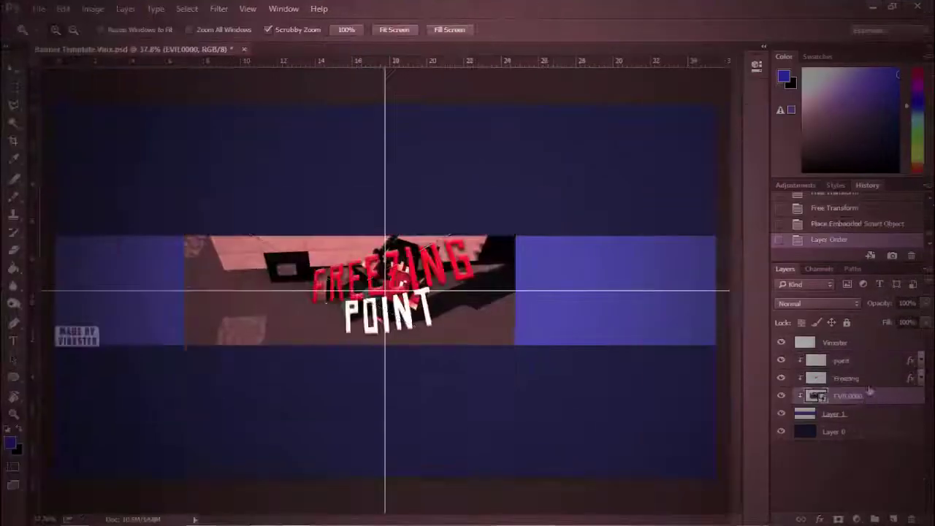
Step: Scale the new EVIL0000 image to span the full width of the banner strip
{"action": "left_click_drag", "start_coordinate": [515, 383], "coordinate": [488, 375]}
{"action": "key", "text": "Return"}
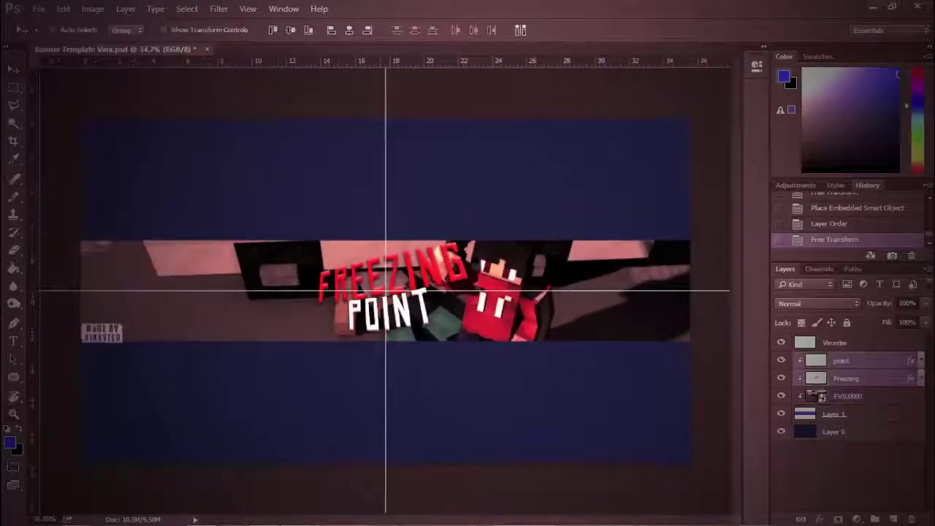
Step: Rotate the FREEZING POINT lettering clockwise so it slopes down to the right, and place it beside the red character
{"action": "left_click_drag", "start_coordinate": [387, 314], "coordinate": [395, 401]}
{"action": "key", "text": "ctrl+t"}
{"action": "left_click_drag", "start_coordinate": [453, 365], "coordinate": [409, 321]}
{"action": "key", "text": "Return"}
{"action": "key", "text": "z"}
{"action": "left_click", "coordinate": [500, 330]}
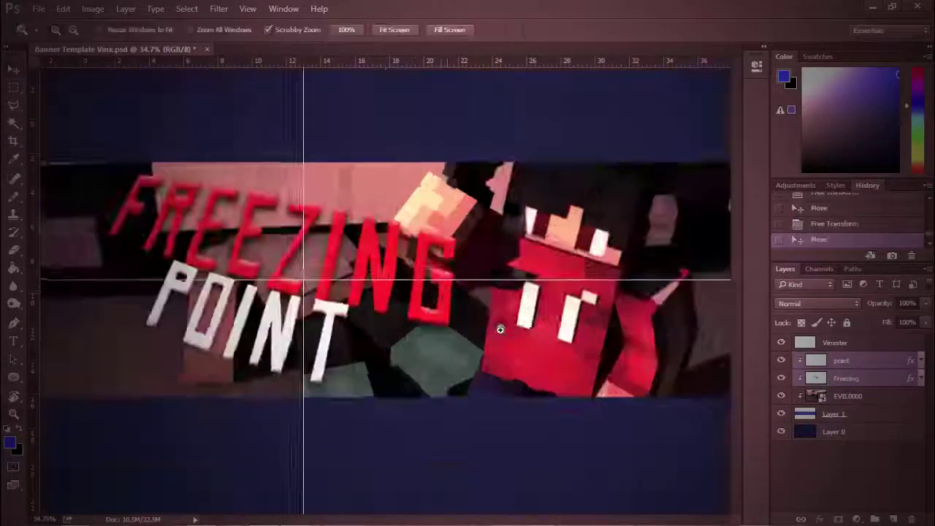
Step: Open koolaid_packed.psd and copy its CC 14 colour-correction group into the banner above the title layers
{"action": "left_click", "coordinate": [500, 330], "text": "alt"}
{"action": "left_click", "coordinate": [38, 8]}
{"action": "key", "text": "Escape"}
{"action": "left_click", "coordinate": [261, 517]}
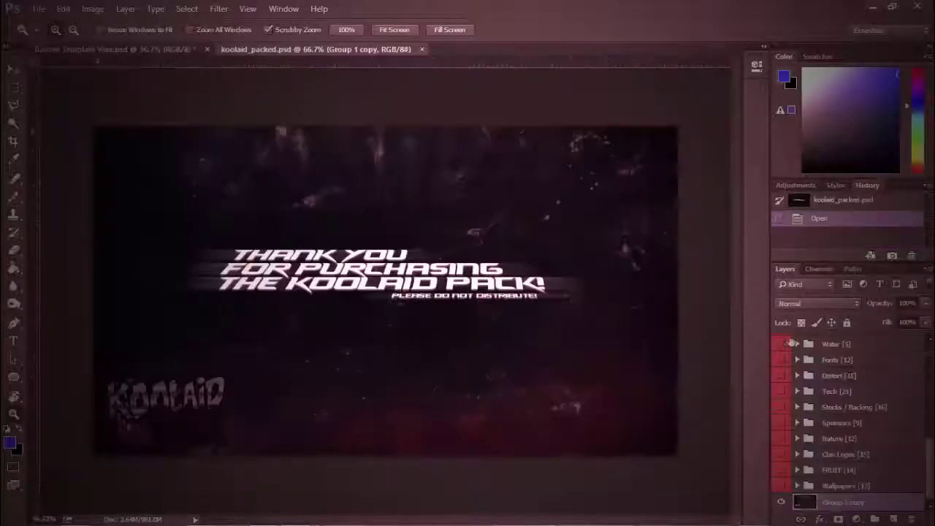
{"action": "left_click", "coordinate": [796, 343]}
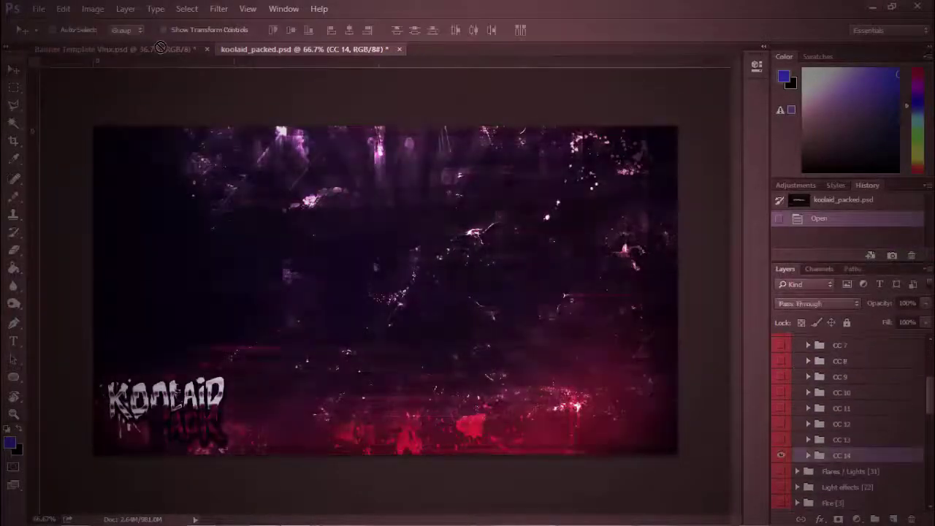
{"action": "left_click_drag", "start_coordinate": [825, 359], "coordinate": [499, 257]}
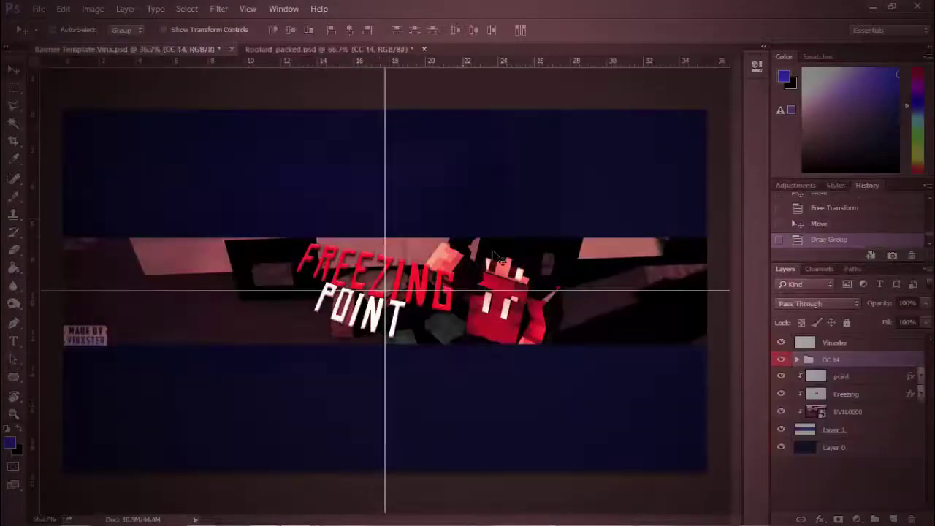
Step: Adjust the CC 14 group's opacity, and copy the CC2 group from koolaid_packed.psd into the banner beneath it
{"action": "left_click_drag", "start_coordinate": [892, 321], "coordinate": [892, 321]}
{"action": "left_click", "coordinate": [321, 49]}
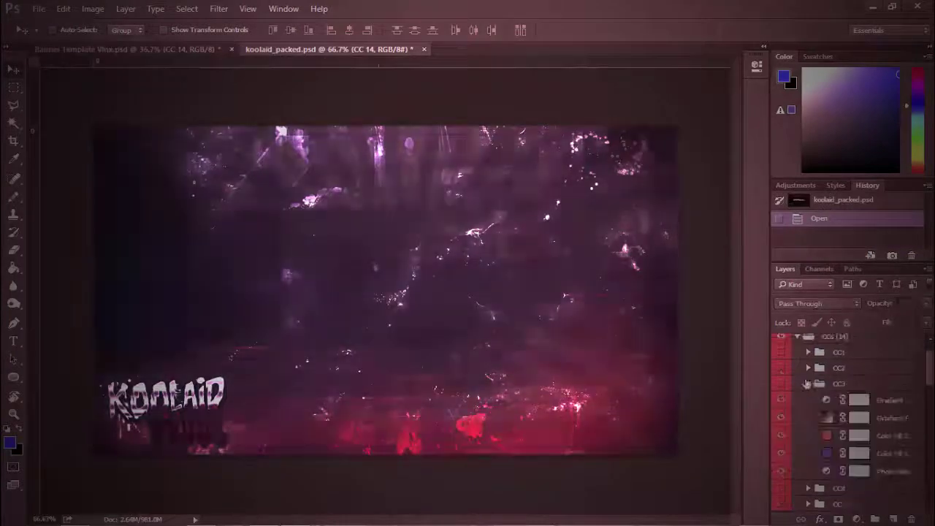
{"action": "left_click_drag", "start_coordinate": [826, 359], "coordinate": [339, 226]}
{"action": "left_click", "coordinate": [897, 341]}
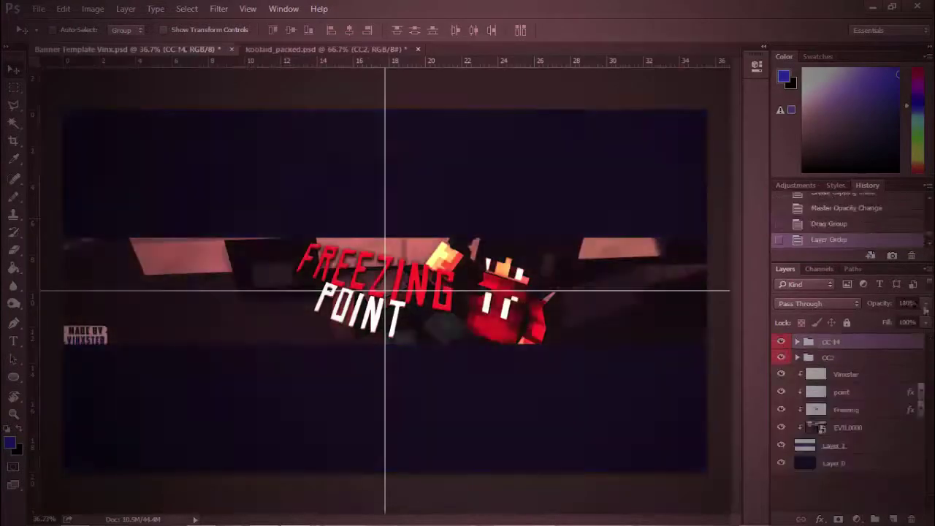
Step: Shift the hue of Layer 0 with Hue/Saturation to turn the blue background dark red
{"action": "left_click", "coordinate": [833, 463]}
{"action": "key", "text": "ctrl+u"}
{"action": "left_click_drag", "start_coordinate": [671, 185], "coordinate": [730, 192]}
{"action": "left_click", "coordinate": [821, 115]}
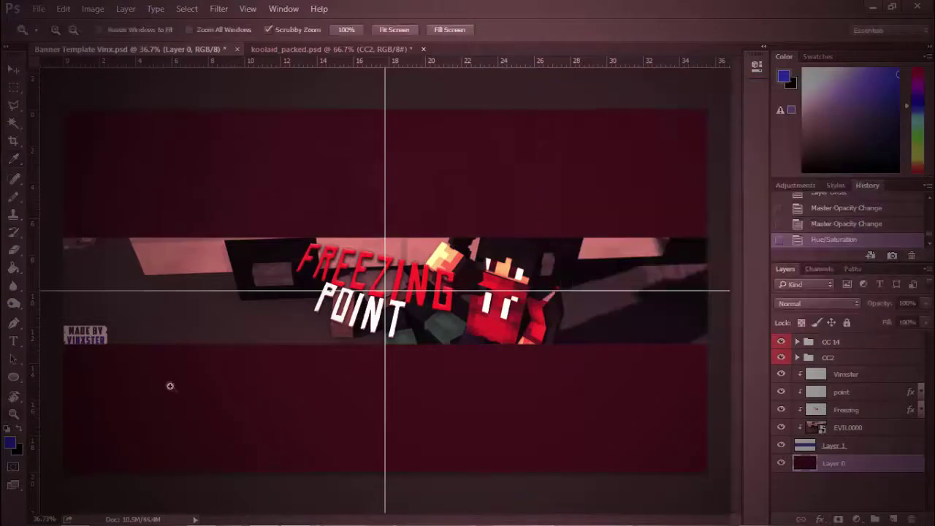
Step: Delete the old MADE BY credit layer from the banner strip
{"action": "left_click", "coordinate": [169, 386]}
{"action": "left_click", "coordinate": [845, 374]}
{"action": "key", "text": "Delete"}
Step: Start a new text layer for the credit and choose the Clear Line PERSONAL USE ONLY Regular font
{"action": "left_click", "coordinate": [170, 31]}
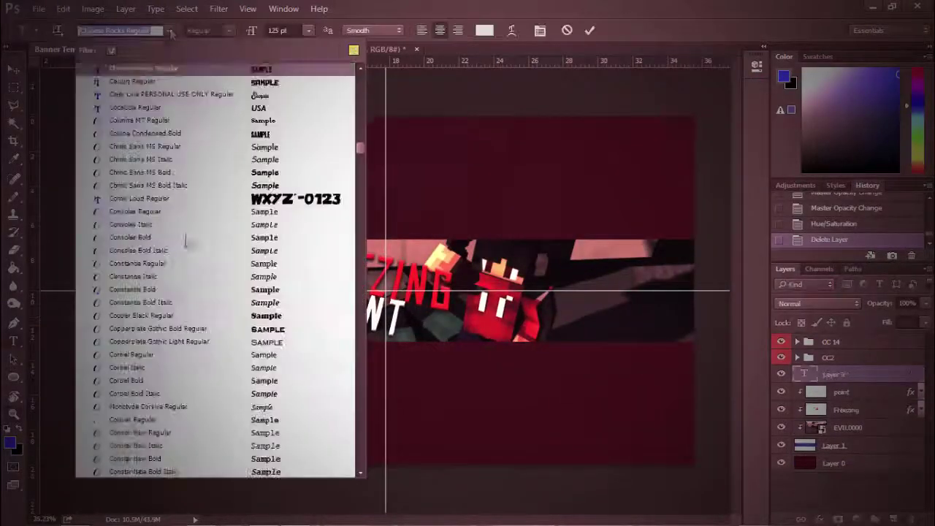
{"action": "scroll", "coordinate": [278, 240], "scroll_direction": "up", "scroll_amount": 20}
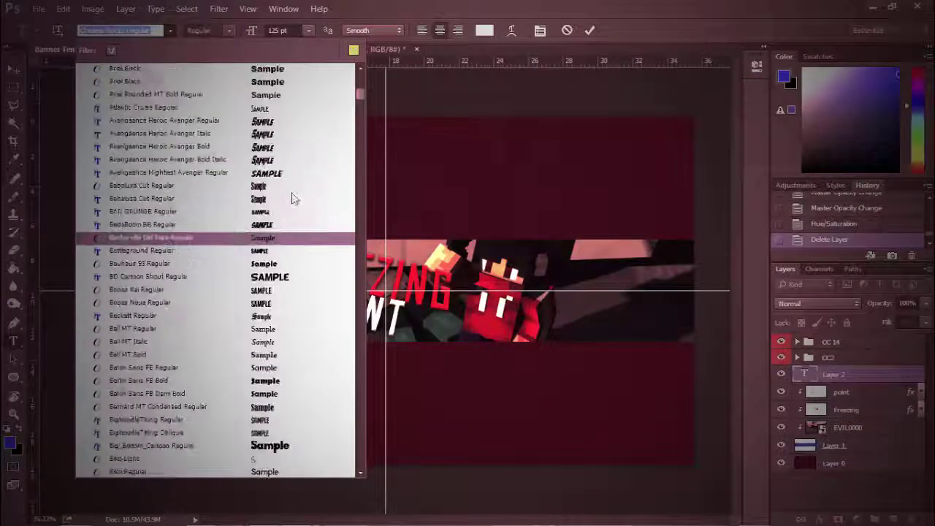
{"action": "scroll", "coordinate": [289, 219], "scroll_direction": "down", "scroll_amount": 6}
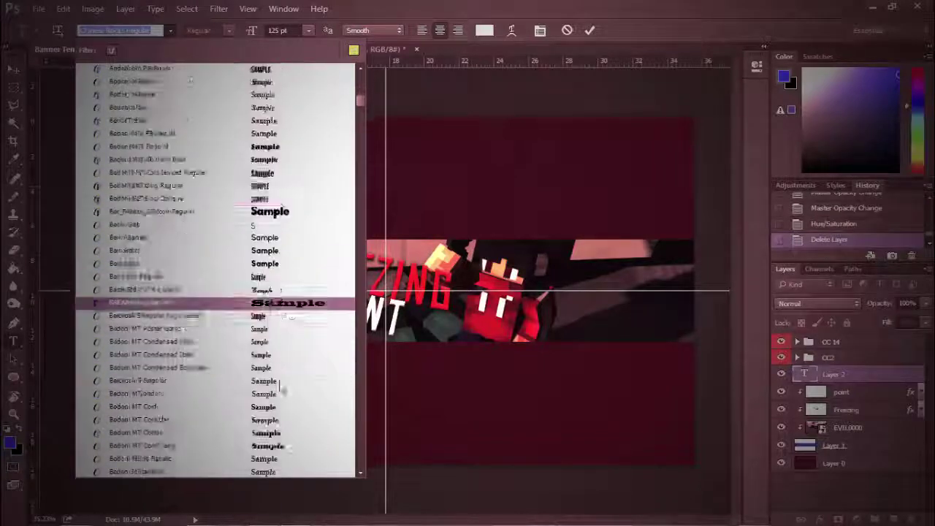
{"action": "scroll", "coordinate": [280, 386], "scroll_direction": "down", "scroll_amount": 10}
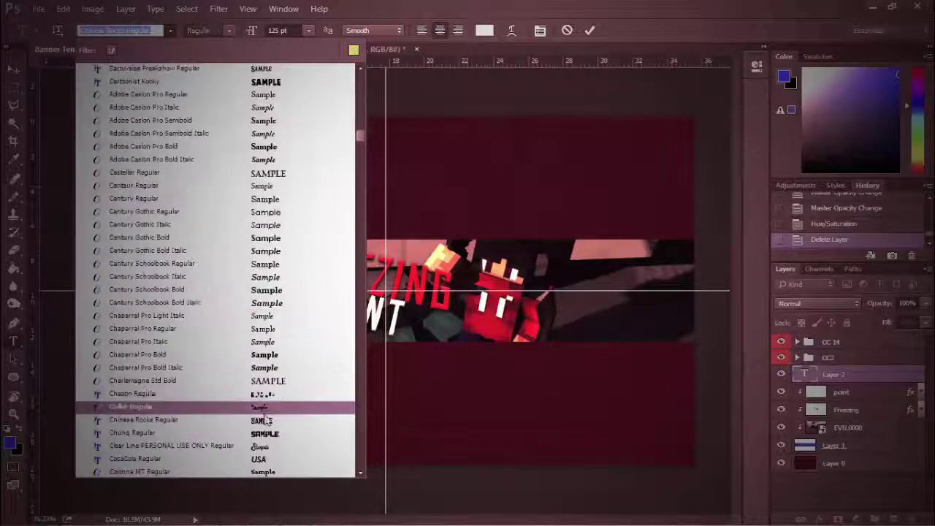
{"action": "scroll", "coordinate": [266, 421], "scroll_direction": "down", "scroll_amount": 3}
{"action": "left_click", "coordinate": [165, 330]}
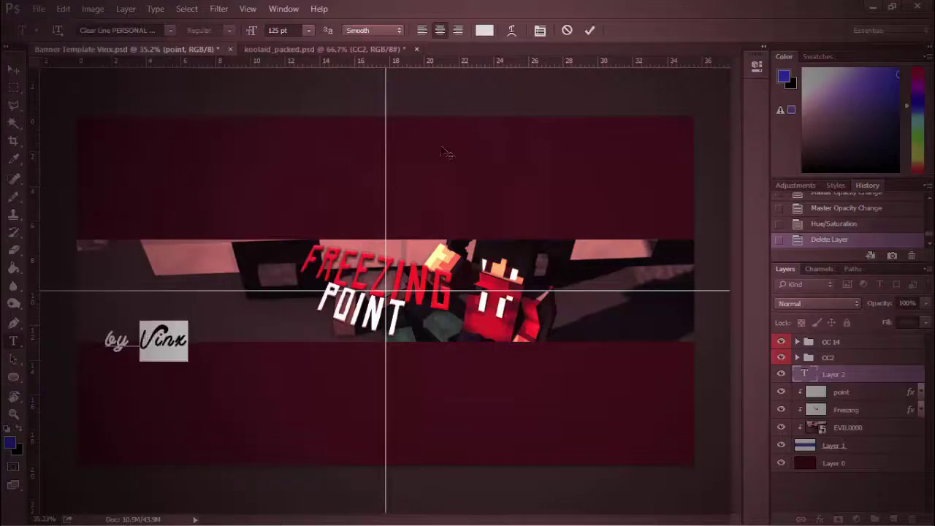
Step: Colour the name portion of the "by" credit text blue
{"action": "left_click", "coordinate": [485, 30]}
{"action": "left_click", "coordinate": [241, 316]}
{"action": "key", "text": "Return"}
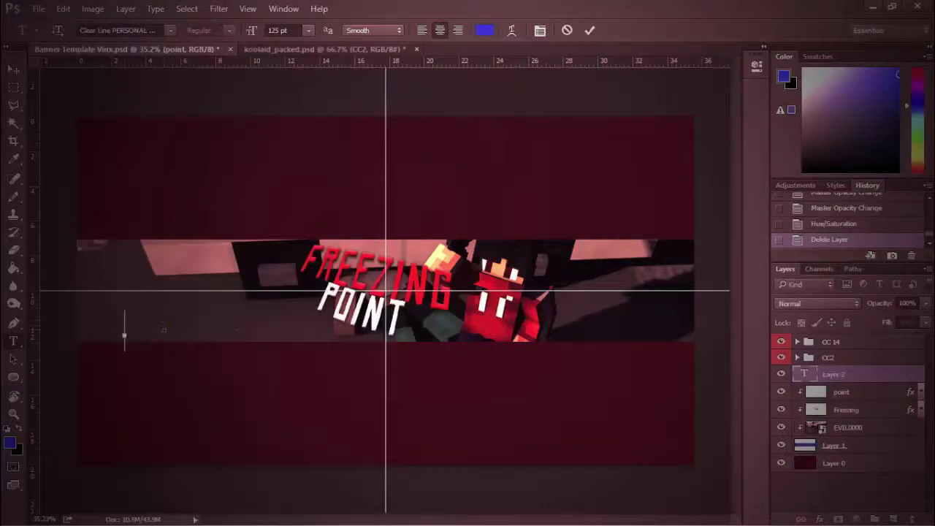
Step: Create separate text layers for "by" and the creator's name in the strip's lower-left area, colouring the name blue
{"action": "type", "text": "by"}
{"action": "key", "text": "ctrl+a"}
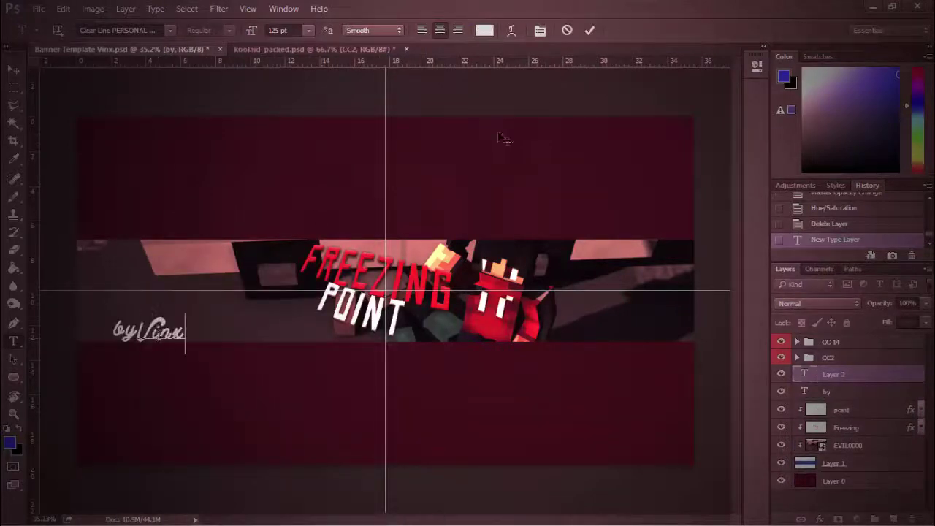
{"action": "left_click", "coordinate": [484, 30]}
{"action": "key", "text": "Return"}
{"action": "key", "text": "ctrl+Return"}
Step: Rotate the "by" text counterclockwise so it stands nearly upright against the start of the blue name
{"action": "key", "text": "v"}
{"action": "scroll", "coordinate": [109, 336], "scroll_direction": "up", "scroll_amount": 5}
{"action": "key", "text": "alt+bracketleft"}
{"action": "key", "text": "ctrl+t"}
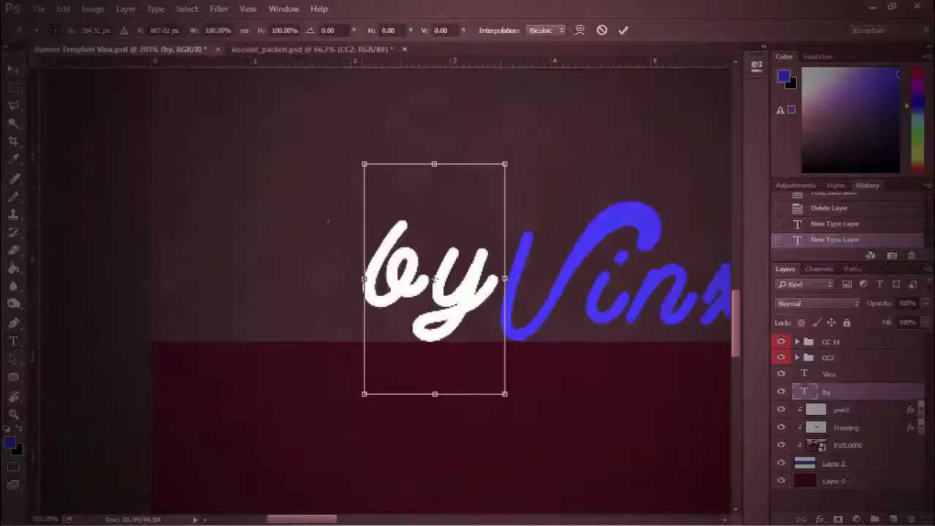
{"action": "left_click_drag", "start_coordinate": [328, 221], "coordinate": [361, 176]}
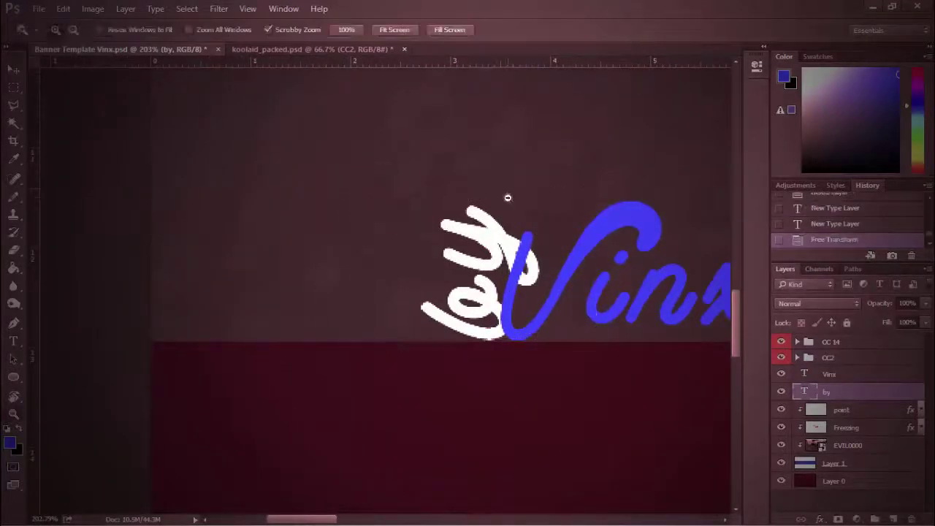
Step: Paste the copied layer style onto both the "by" layer and the blue name layer
{"action": "scroll", "coordinate": [423, 425], "scroll_direction": "down", "scroll_amount": 3}
{"action": "scroll", "coordinate": [413, 438], "scroll_direction": "up", "scroll_amount": 4}
{"action": "right_click", "coordinate": [807, 392]}
{"action": "left_click", "coordinate": [810, 394]}
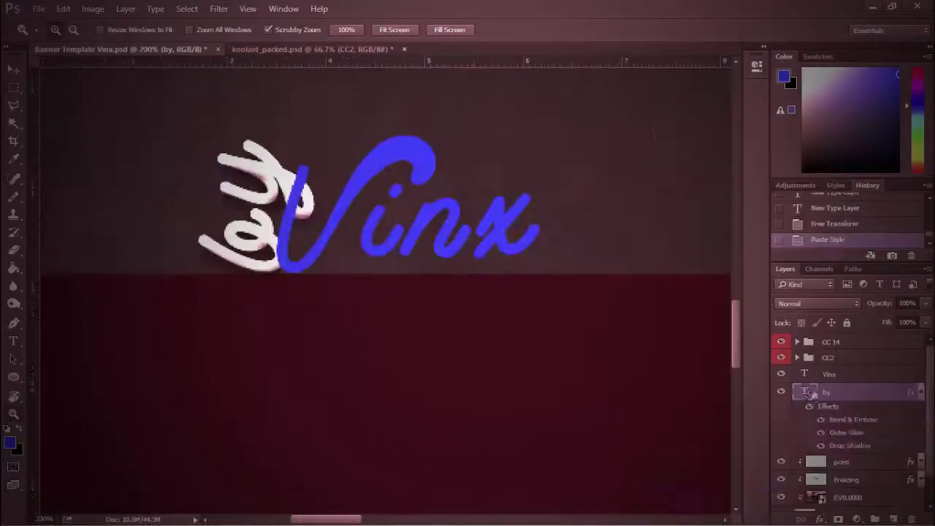
{"action": "right_click", "coordinate": [804, 374]}
{"action": "left_click", "coordinate": [810, 377]}
Step: Delete the "by" text layer and move the blue name towards the strip's lower-left corner
{"action": "scroll", "coordinate": [506, 268], "scroll_direction": "down", "scroll_amount": 5}
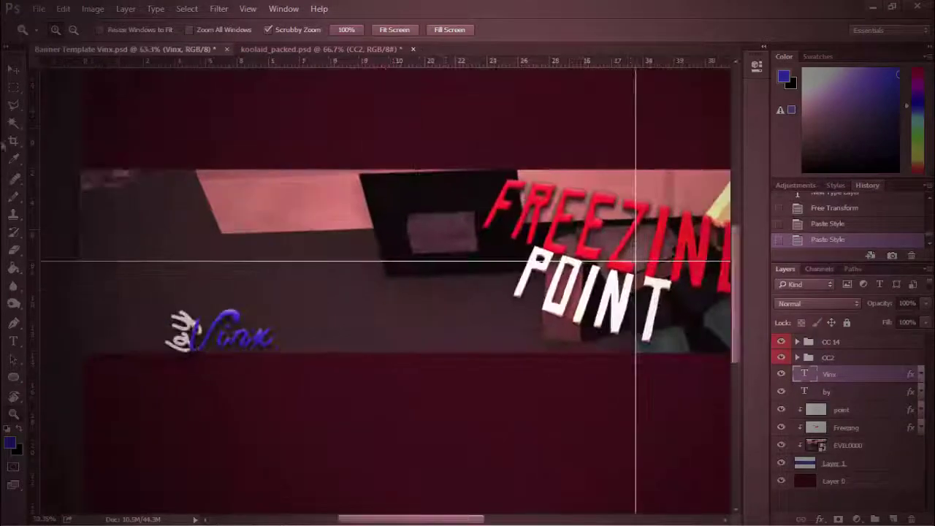
{"action": "left_click_drag", "start_coordinate": [188, 340], "coordinate": [189, 339]}
{"action": "key", "text": "Delete"}
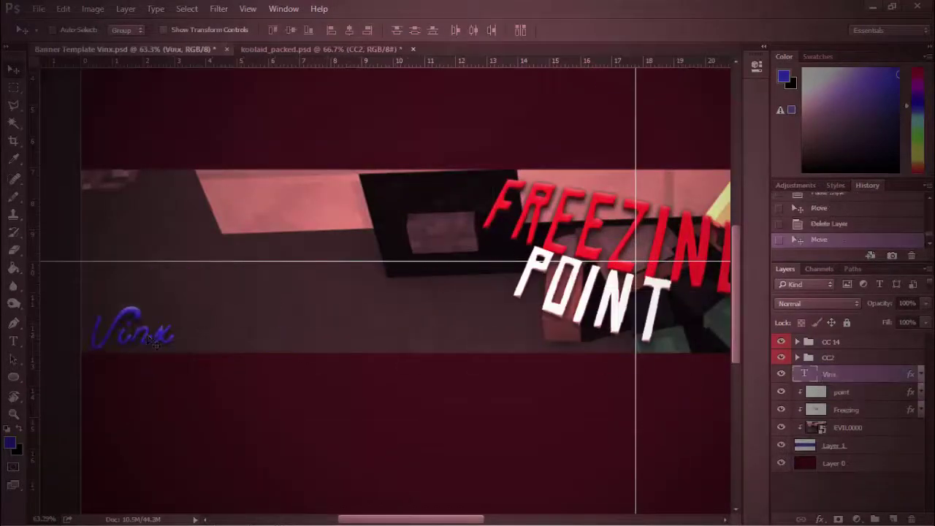
Step: Set the blue name's text size to 80 pt and reposition it in the strip's lower-left corner
{"action": "double_click", "coordinate": [155, 341]}
{"action": "left_click", "coordinate": [284, 30]}
{"action": "left_click", "coordinate": [589, 29]}
{"action": "key", "text": "v"}
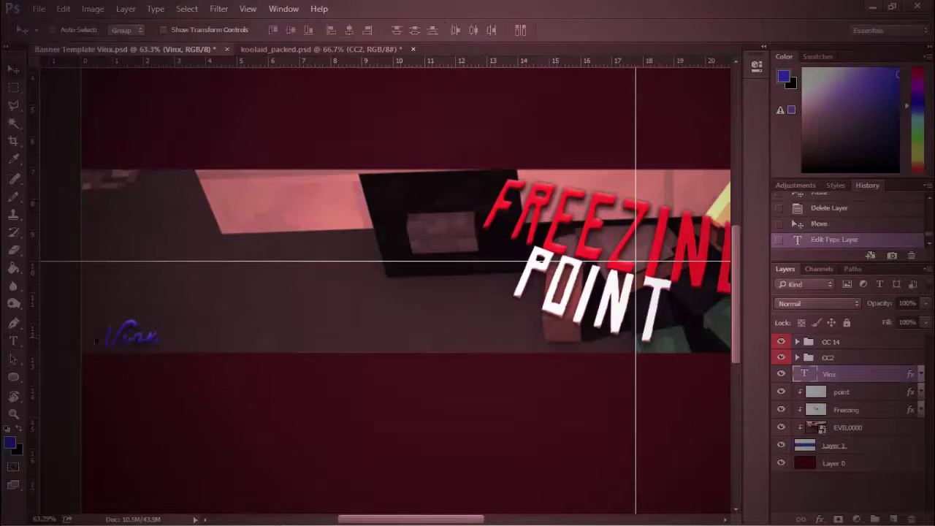
Step: Recolour the name text to a lighter blue and apply the text edit
{"action": "key", "text": "t"}
{"action": "left_click", "coordinate": [424, 29]}
{"action": "left_click", "coordinate": [372, 294]}
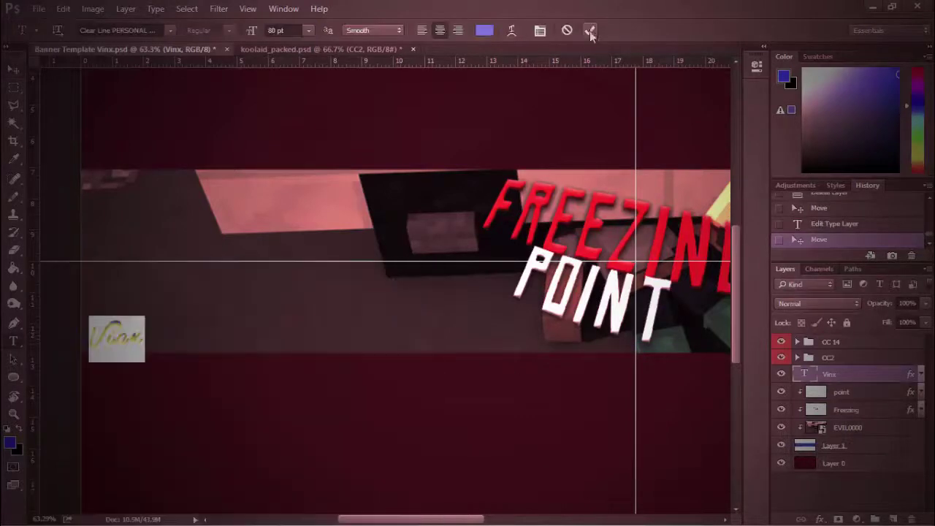
{"action": "left_click", "coordinate": [590, 30]}
Step: Add a clipped layer directly above EVIL0000 and paint the banner strip black on it
{"action": "key", "text": "z"}
{"action": "left_click", "coordinate": [421, 331], "text": "alt"}
{"action": "left_click", "coordinate": [422, 330], "text": "alt"}
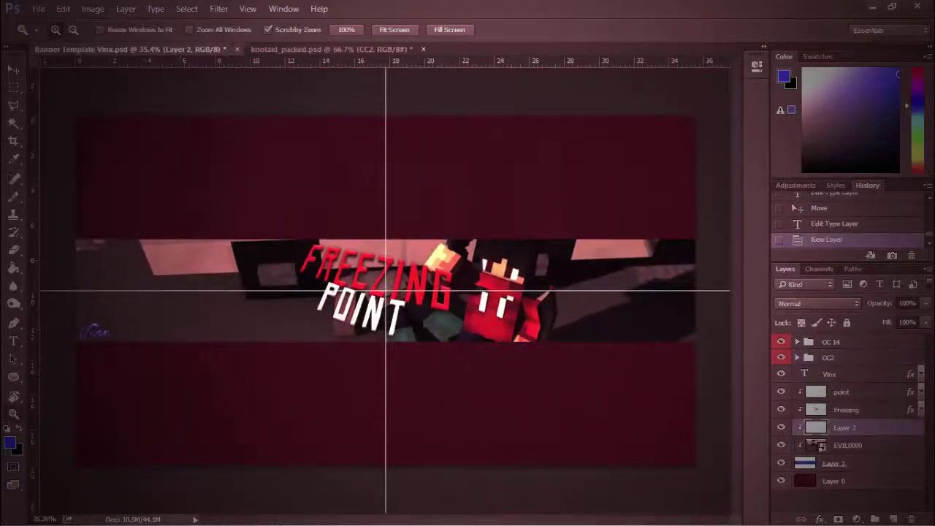
{"action": "mouse_move", "coordinate": [216, 277]}
{"action": "left_mouse_down"}
{"action": "mouse_move", "coordinate": [253, 292]}
{"action": "mouse_move", "coordinate": [225, 305]}
{"action": "left_mouse_up"}
Step: Erase the middle of the black layer with a soft 483 px eraser, leaving dark shading at the strip's ends
{"action": "key", "text": "e"}
{"action": "left_click", "coordinate": [57, 30]}
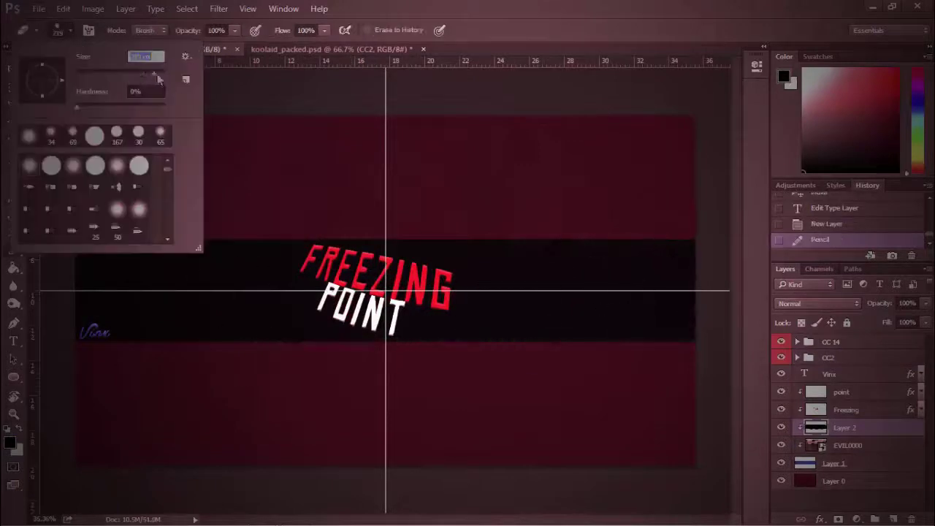
{"action": "mouse_move", "coordinate": [277, 288]}
{"action": "left_mouse_down"}
{"action": "mouse_move", "coordinate": [472, 286]}
{"action": "mouse_move", "coordinate": [443, 230]}
{"action": "mouse_move", "coordinate": [327, 325]}
{"action": "left_mouse_up"}
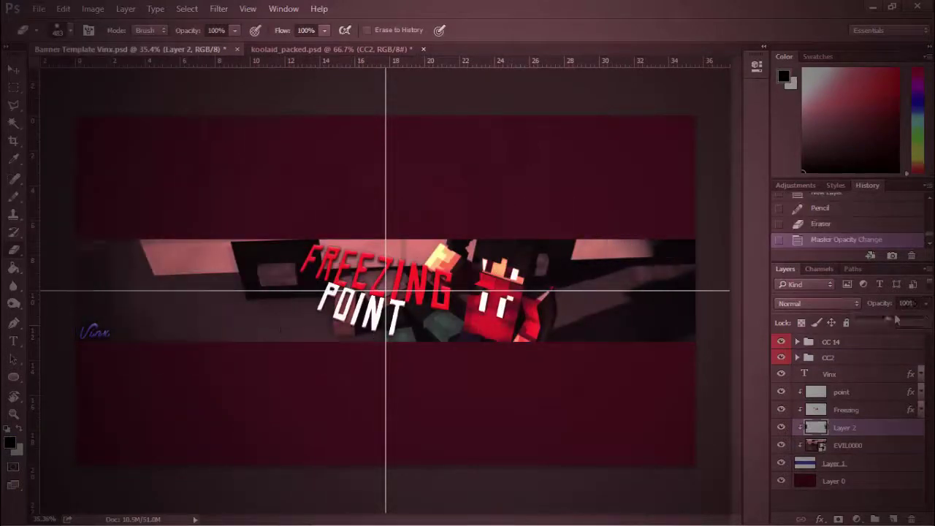
Step: Copy the red glow text's layer style from the Layer Styles group in koolaid_packed.psd
{"action": "left_click", "coordinate": [265, 49]}
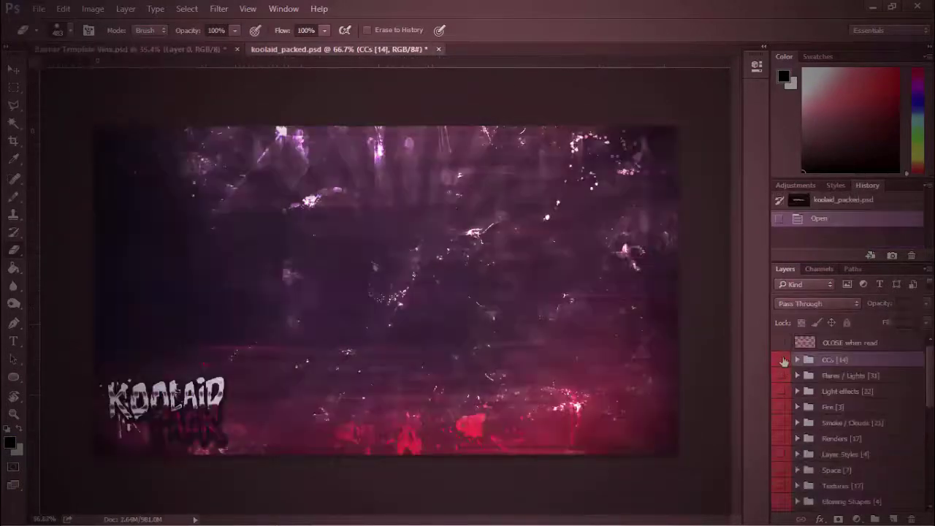
{"action": "left_click", "coordinate": [797, 420]}
{"action": "left_click", "coordinate": [797, 421]}
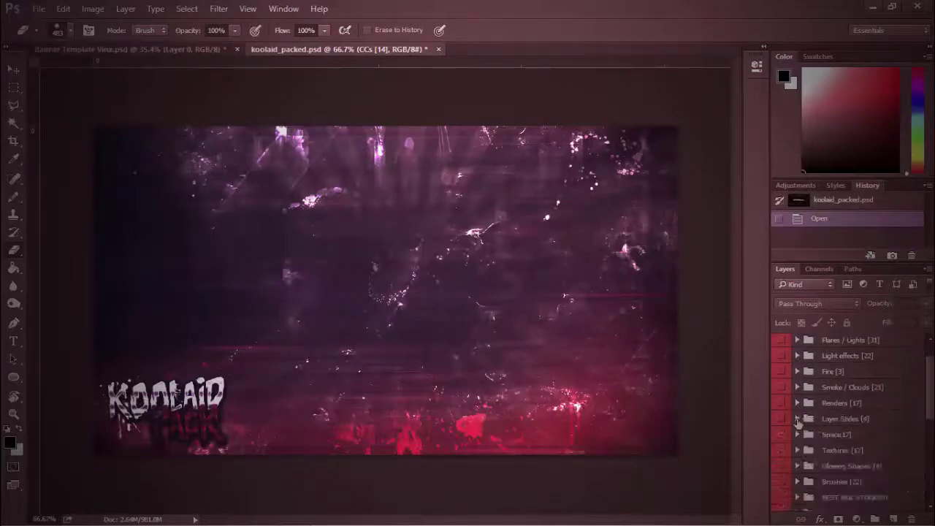
{"action": "left_click", "coordinate": [781, 420]}
{"action": "scroll", "coordinate": [783, 426], "scroll_direction": "down", "scroll_amount": 1}
{"action": "right_click", "coordinate": [847, 435]}
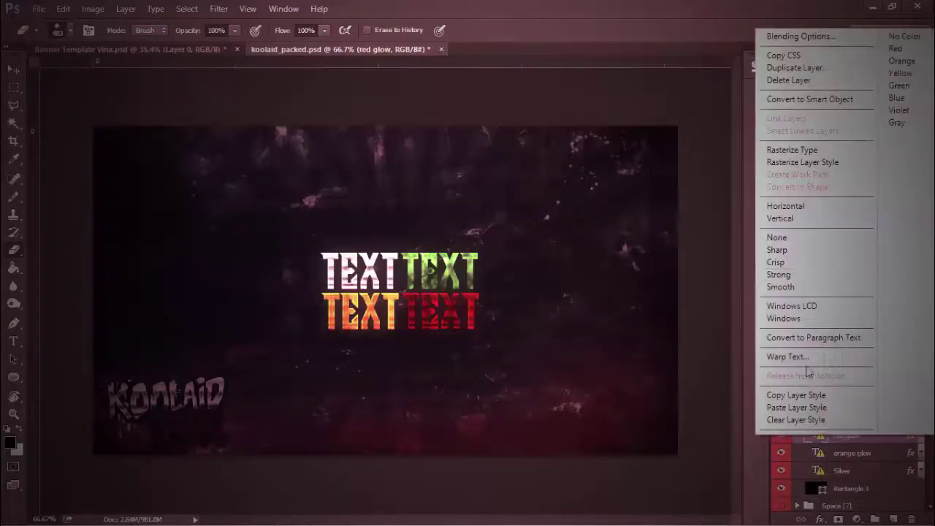
{"action": "left_click", "coordinate": [803, 450]}
Step: Try the copied red glow style on the banner's Freezing title layer and inspect the lettering
{"action": "left_click", "coordinate": [131, 49]}
{"action": "right_click", "coordinate": [855, 410]}
{"action": "left_click", "coordinate": [755, 425]}
{"action": "key", "text": "z"}
{"action": "left_click", "coordinate": [468, 359]}
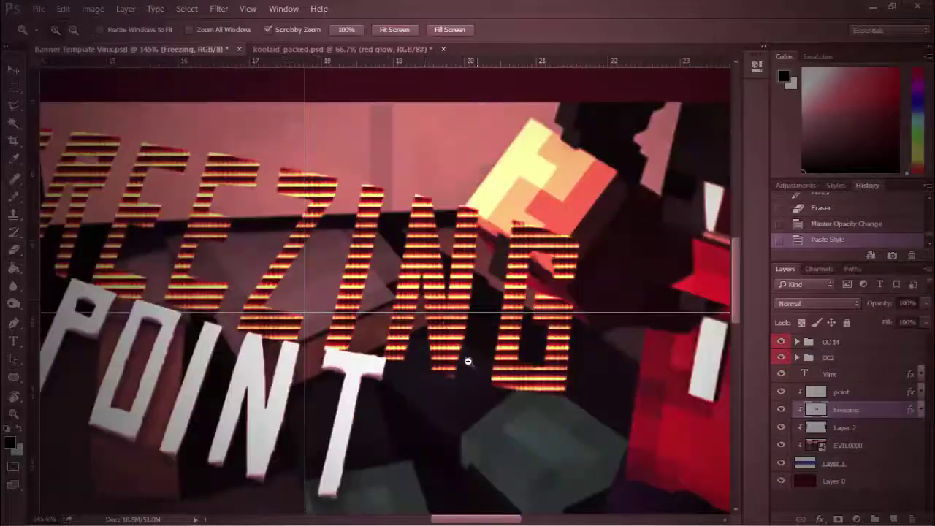
{"action": "left_click", "coordinate": [467, 358], "text": "alt"}
Step: Inspect the red glow text's layer style settings in koolaid_packed.psd without changing them
{"action": "key", "text": "ctrl+Tab"}
{"action": "scroll", "coordinate": [842, 496], "scroll_direction": "down", "scroll_amount": 1}
{"action": "double_click", "coordinate": [869, 400]}
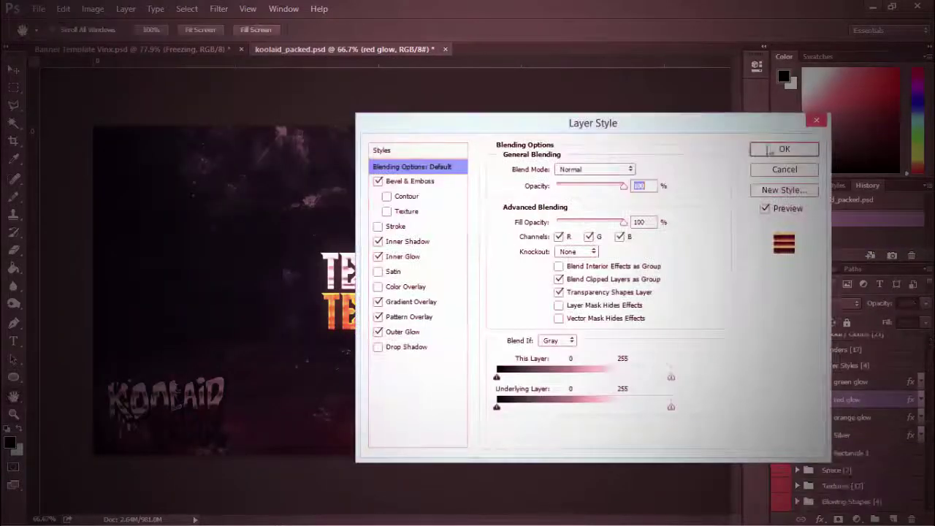
{"action": "left_click", "coordinate": [815, 121]}
Step: Examine the Glowing Shapes and Brushes groups in the pack, previewing individual layers for a suitable banner effect
{"action": "left_click", "coordinate": [797, 434]}
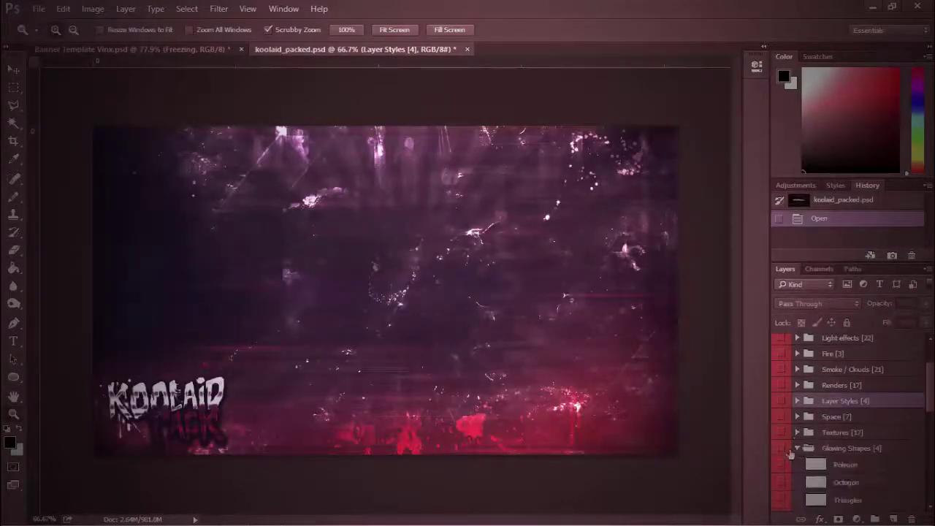
{"action": "left_click", "coordinate": [798, 447]}
{"action": "left_click", "coordinate": [781, 444]}
{"action": "left_click", "coordinate": [781, 461]}
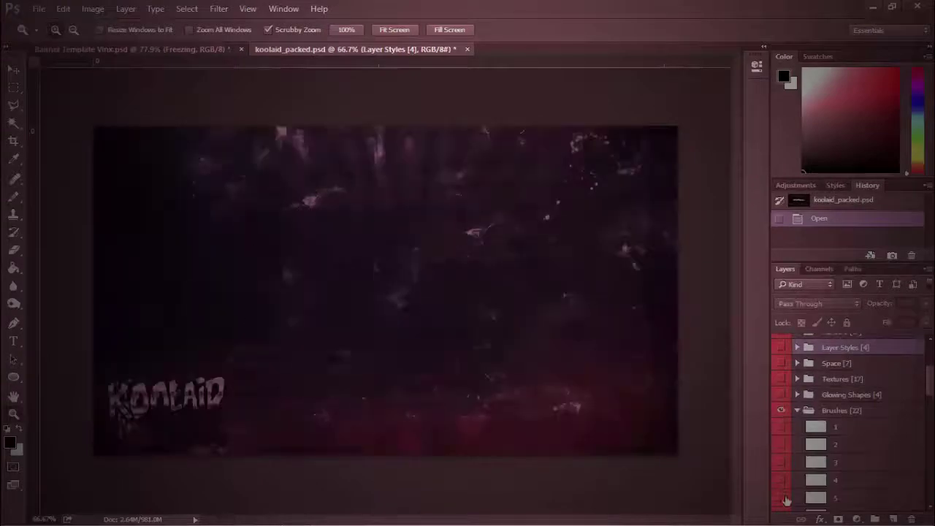
{"action": "scroll", "coordinate": [786, 500], "scroll_direction": "down", "scroll_amount": 2}
{"action": "left_click", "coordinate": [783, 481]}
{"action": "left_click", "coordinate": [783, 481]}
{"action": "left_click", "coordinate": [788, 498]}
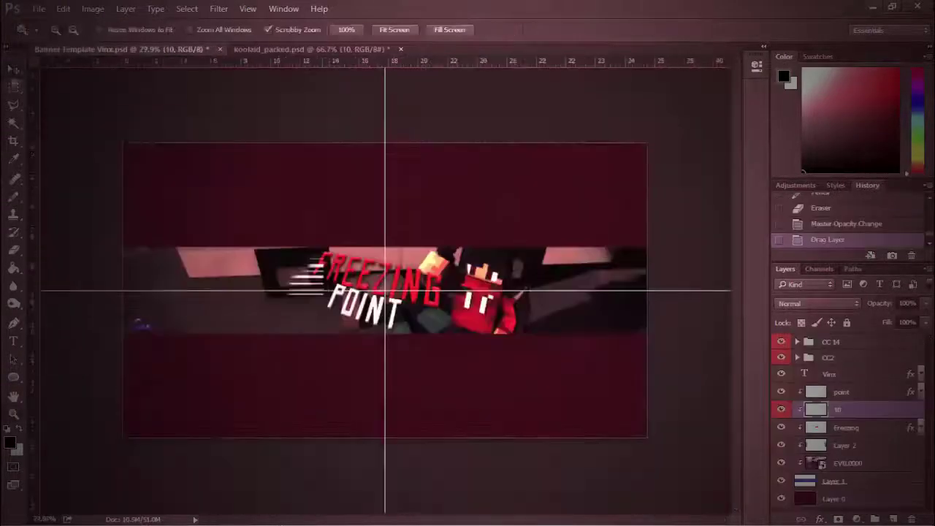
Step: Try the striped brush layer 10 over the banner's character and order it directly above EVIL0000
{"action": "key", "text": "ctrl+t"}
{"action": "key", "text": "Return"}
{"action": "scroll", "coordinate": [540, 321], "scroll_direction": "down", "scroll_amount": 1}
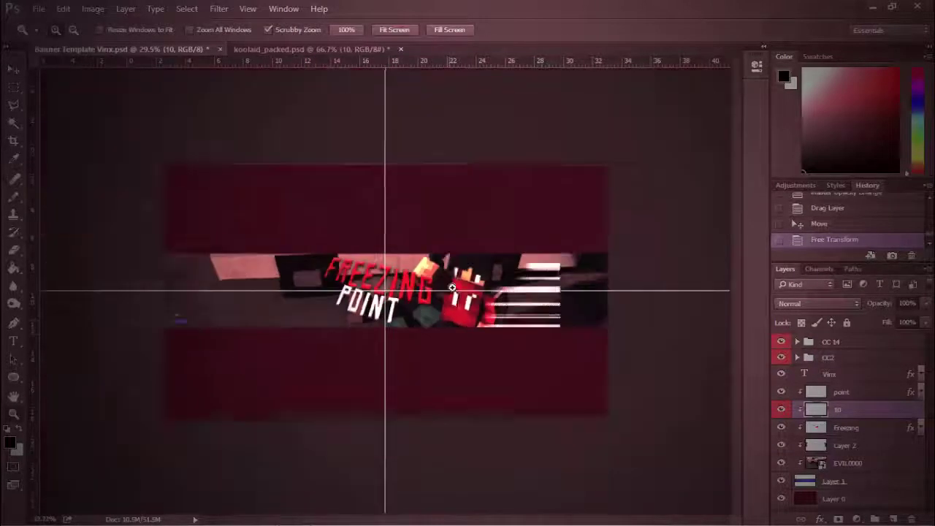
{"action": "left_click_drag", "start_coordinate": [512, 306], "coordinate": [542, 319]}
{"action": "left_click_drag", "start_coordinate": [836, 438], "coordinate": [836, 468]}
{"action": "key", "text": "z"}
{"action": "scroll", "coordinate": [386, 291], "scroll_direction": "up", "scroll_amount": 1}
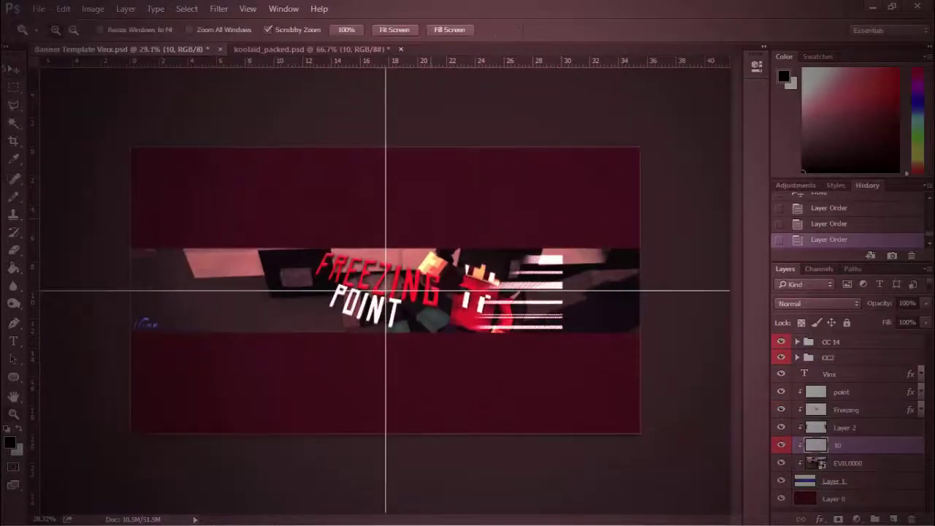
Step: Try flipping striped layer 10 horizontally and moving it to the strip's right end
{"action": "key", "text": "ctrl+t"}
{"action": "right_click", "coordinate": [559, 313]}
{"action": "left_click", "coordinate": [612, 449]}
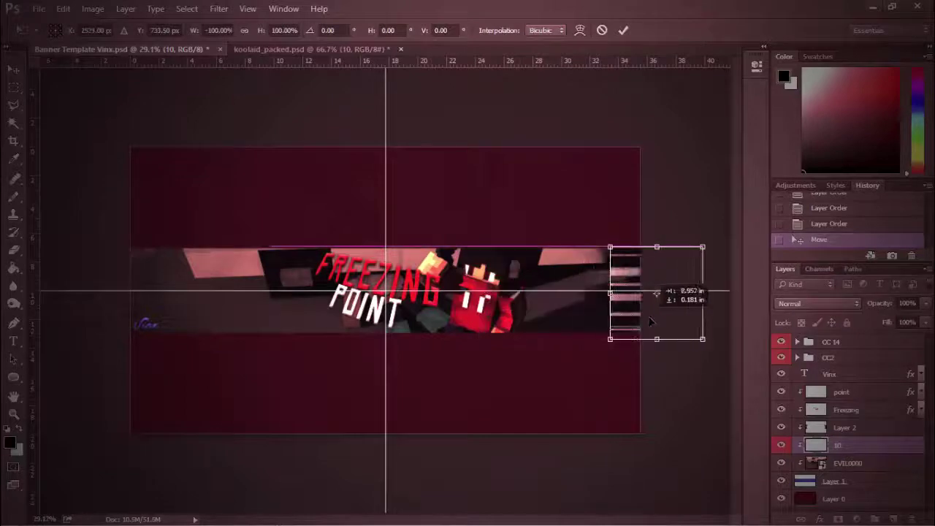
{"action": "left_click", "coordinate": [621, 30]}
Step: Preview the remaining pack brushes and copy hexagon layer 20 into the banner directly above EVIL0000
{"action": "left_click", "coordinate": [311, 49]}
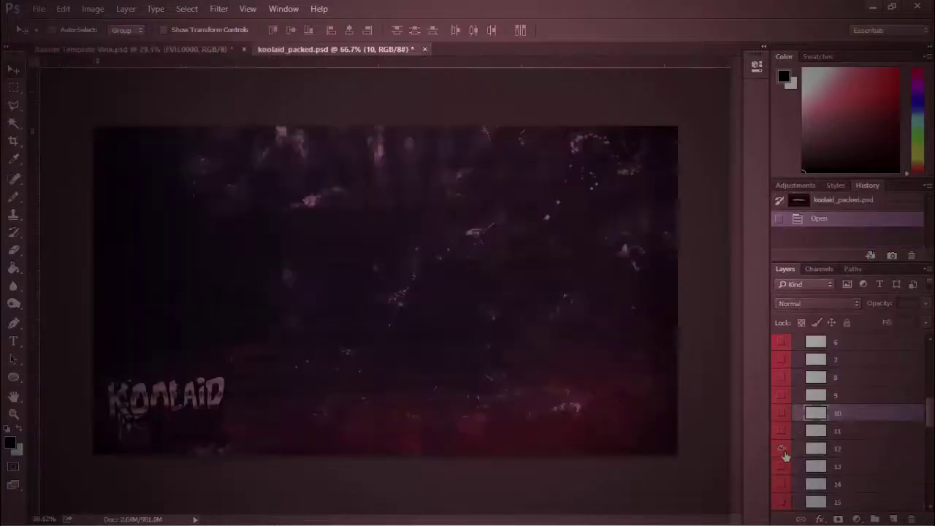
{"action": "scroll", "coordinate": [787, 504], "scroll_direction": "down", "scroll_amount": 1}
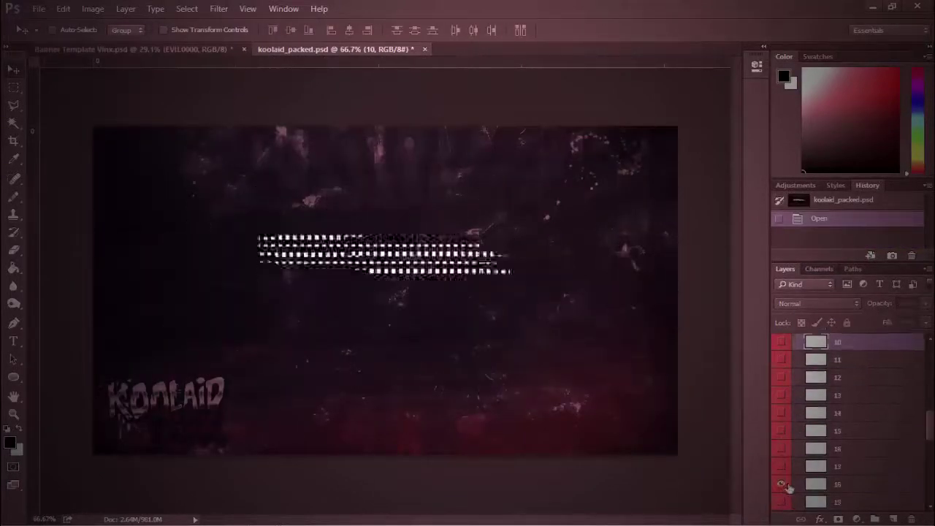
{"action": "scroll", "coordinate": [787, 488], "scroll_direction": "down", "scroll_amount": 2}
{"action": "left_click_drag", "start_coordinate": [232, 48], "coordinate": [193, 252]}
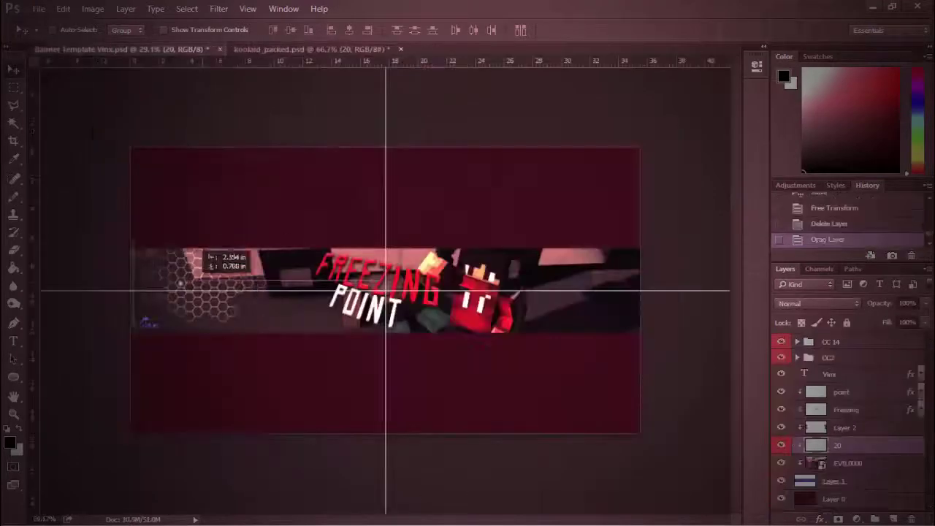
Step: Enlarge the hexagon pattern to span the banner strip and blend it with Overlay
{"action": "key", "text": "ctrl+t"}
{"action": "left_click_drag", "start_coordinate": [439, 333], "coordinate": [256, 358]}
{"action": "key", "text": "Return"}
{"action": "key", "text": "z"}
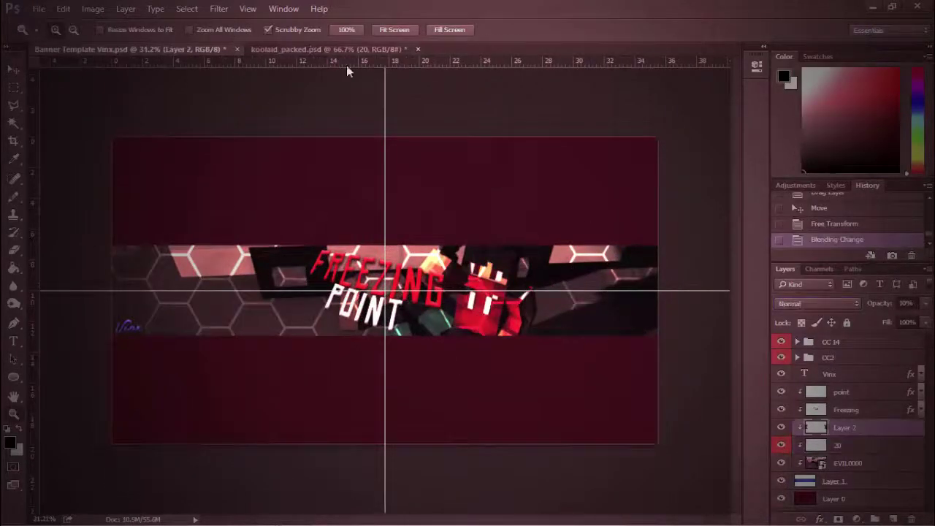
Step: Copy particle layer 5 from the pack's Particles group into the banner, clipped directly above Layer 2
{"action": "left_click", "coordinate": [329, 48]}
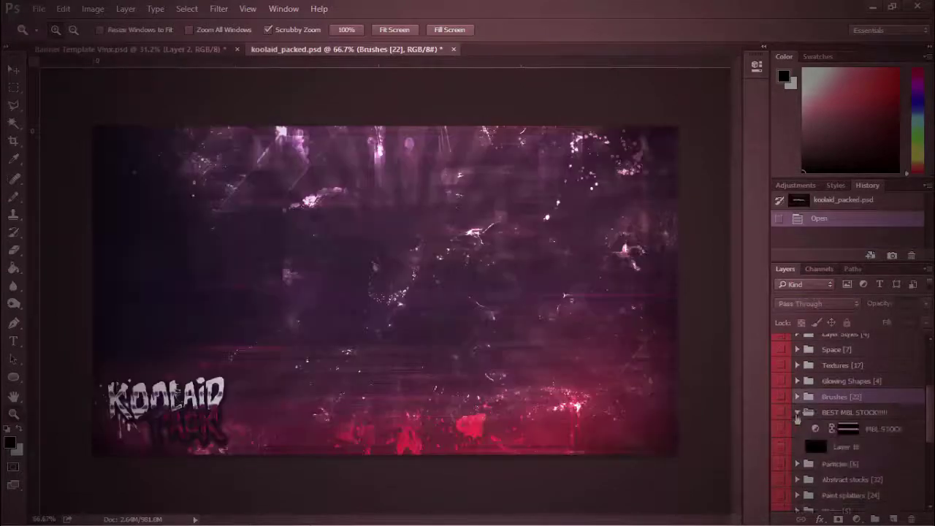
{"action": "left_click", "coordinate": [798, 413]}
{"action": "left_click", "coordinate": [797, 428]}
{"action": "left_click", "coordinate": [781, 429]}
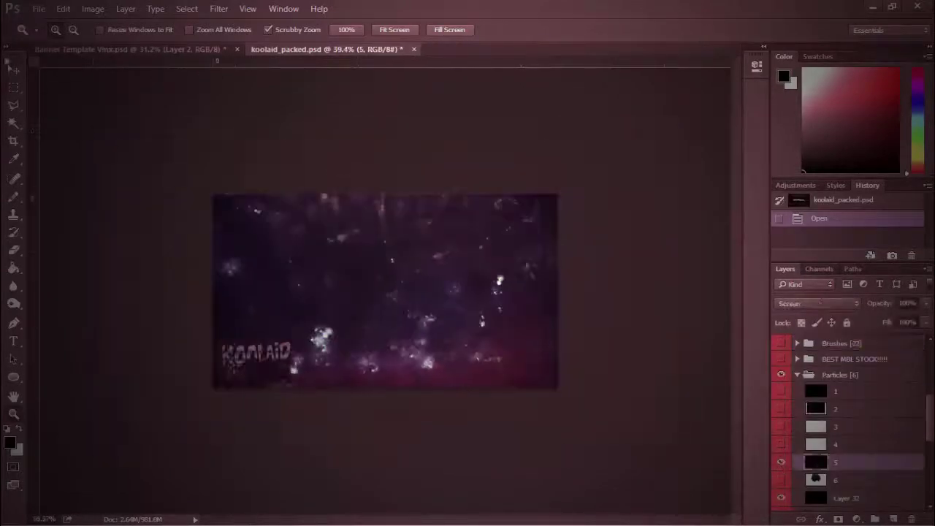
{"action": "left_click_drag", "start_coordinate": [815, 462], "coordinate": [191, 296]}
Step: Resize the particle layer over the banner strip and shift its hue with Hue/Saturation
{"action": "key", "text": "ctrl+t"}
{"action": "left_click_drag", "start_coordinate": [487, 350], "coordinate": [601, 375]}
{"action": "key", "text": "Return"}
{"action": "key", "text": "ctrl+u"}
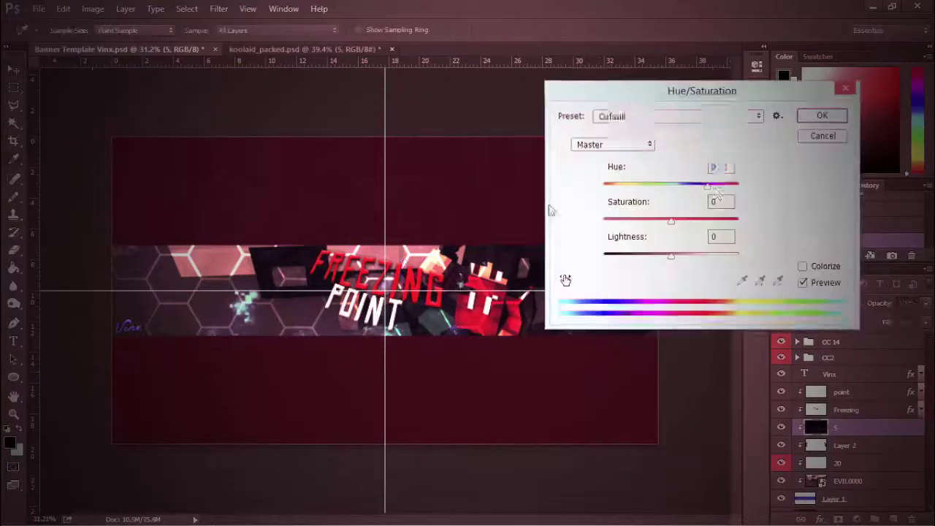
{"action": "key", "text": "Return"}
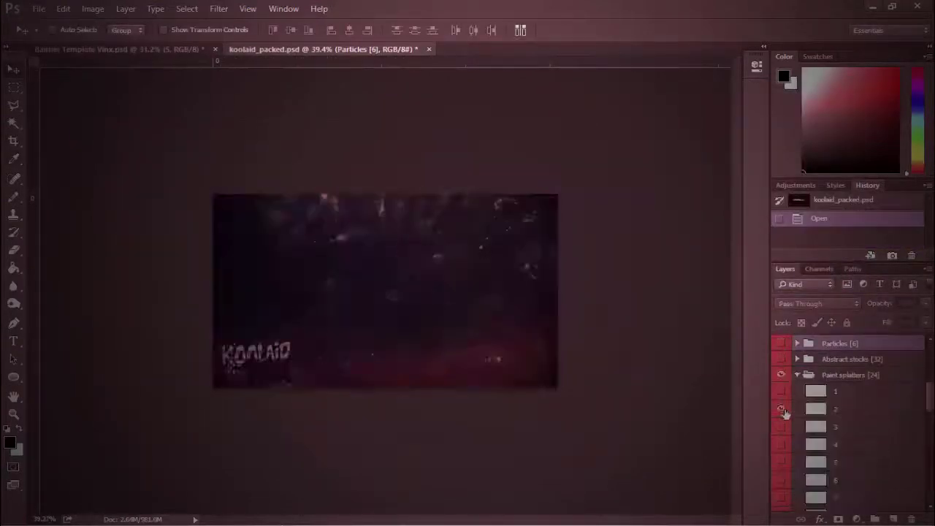
Step: Copy the CC 10 colour-correction group from the pack into the banner and set its opacity to 40%
{"action": "scroll", "coordinate": [787, 469], "scroll_direction": "down", "scroll_amount": 3}
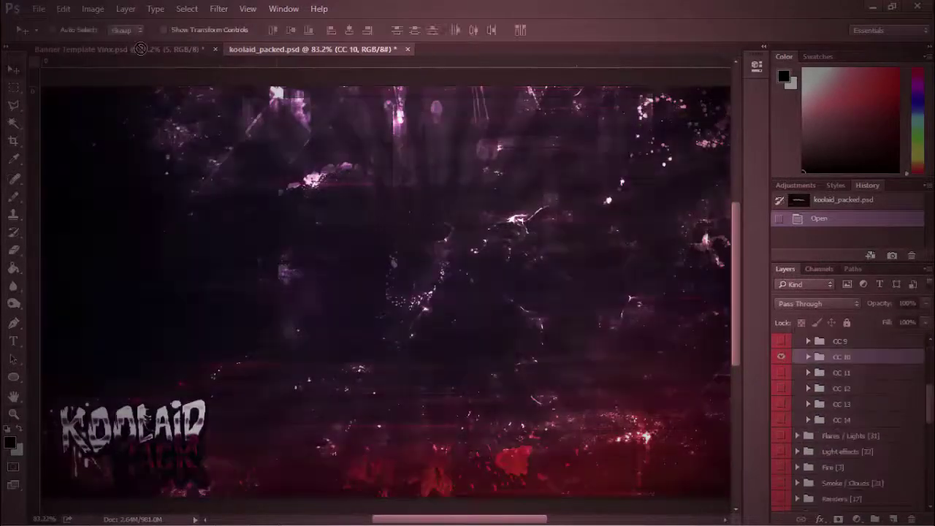
{"action": "left_click_drag", "start_coordinate": [141, 49], "coordinate": [833, 358]}
{"action": "key", "text": "4"}
{"action": "key", "text": "z"}
{"action": "left_click", "coordinate": [470, 304]}
Step: Rasterize the EVIL0000 image layer and slightly lower its saturation and lightness with Hue/Saturation
{"action": "key", "text": "ctrl+u"}
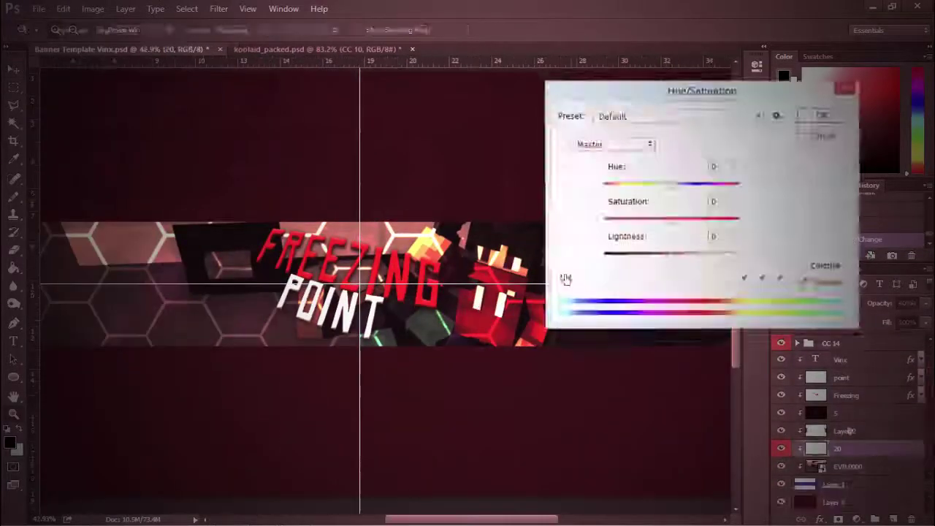
{"action": "key", "text": "Return"}
{"action": "right_click", "coordinate": [803, 468]}
{"action": "left_click", "coordinate": [783, 371]}
{"action": "key", "text": "ctrl+u"}
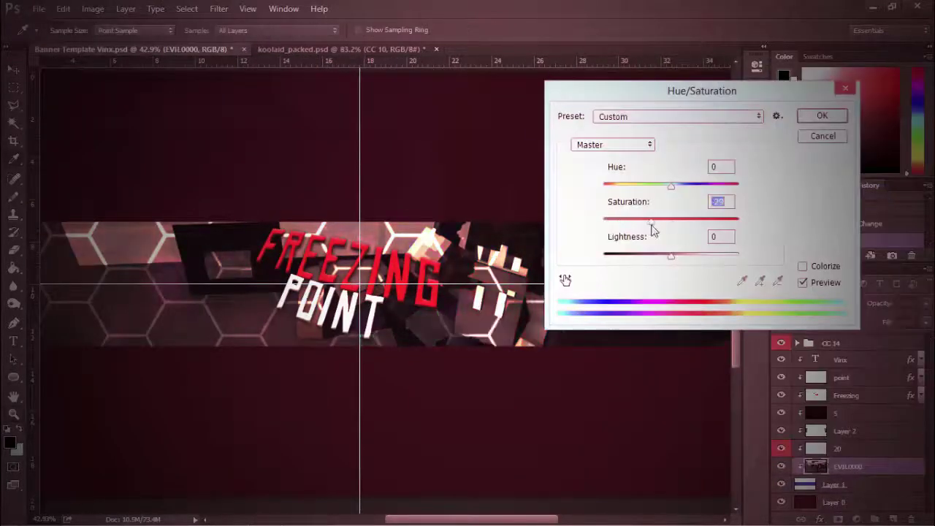
{"action": "left_click_drag", "start_coordinate": [689, 260], "coordinate": [665, 257]}
{"action": "left_click", "coordinate": [822, 115]}
{"action": "scroll", "coordinate": [370, 307], "scroll_direction": "up", "scroll_amount": 2}
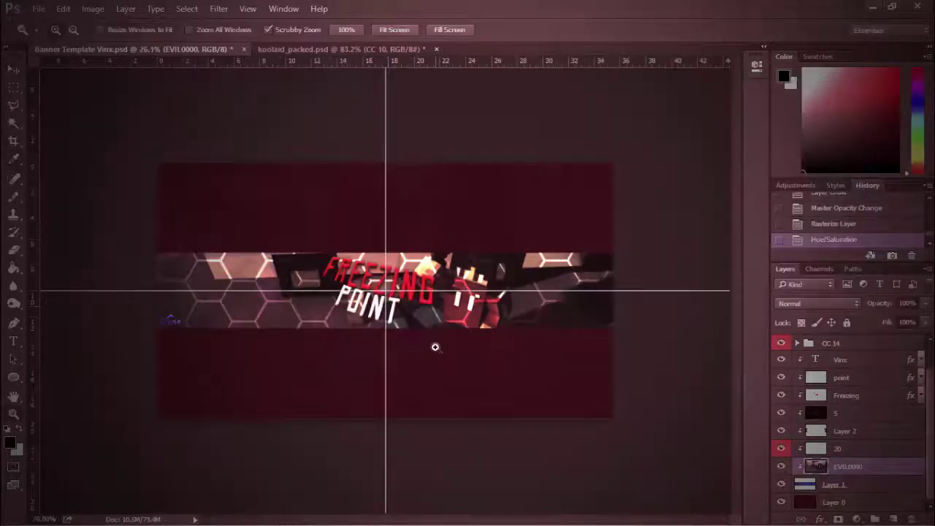
Step: Paint black across the strip on Layer 2 and erase its middle with a soft 483 px eraser
{"action": "key", "text": "ctrl+plus"}
{"action": "left_click", "coordinate": [844, 431]}
{"action": "key", "text": "b"}
{"action": "left_click_drag", "start_coordinate": [229, 344], "coordinate": [612, 274]}
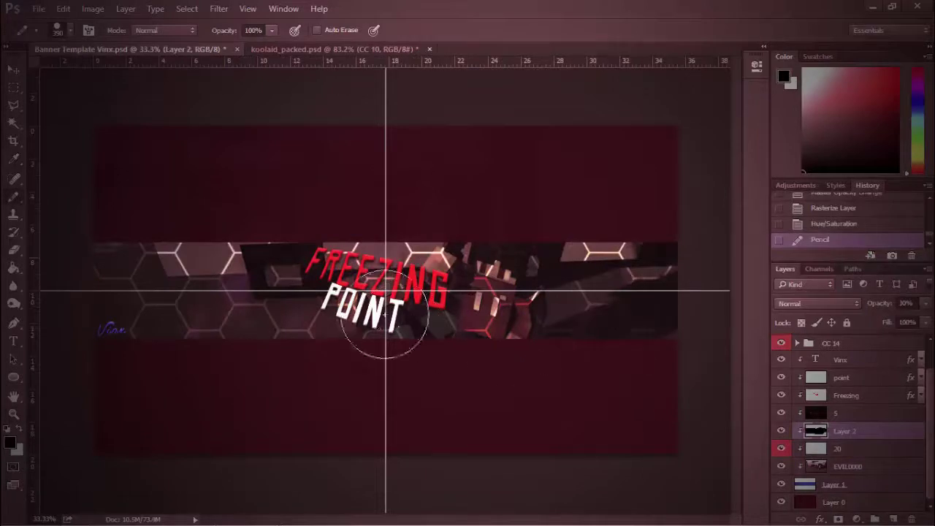
{"action": "key", "text": "e"}
{"action": "left_click_drag", "start_coordinate": [385, 316], "coordinate": [605, 287]}
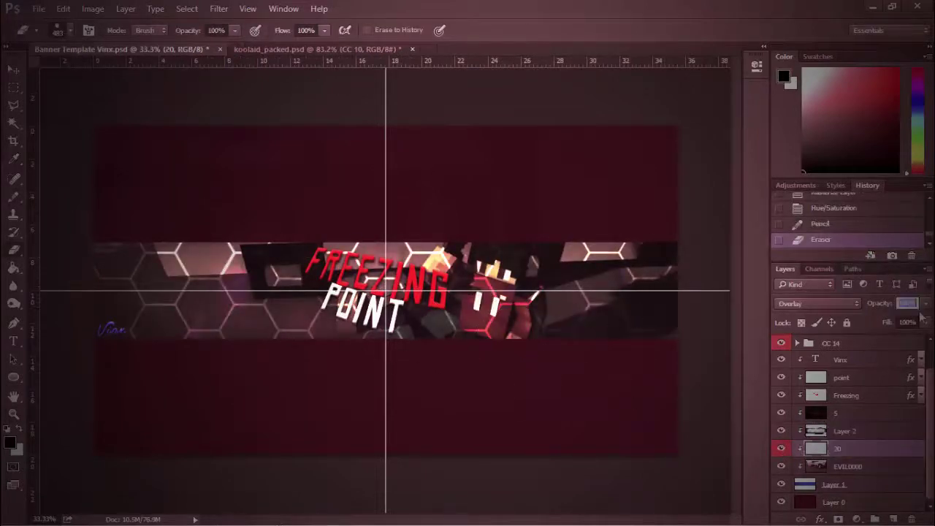
Step: Rework Layer 2's dark shading, enlarging the eraser to 500 px and clearing the shading over the title and character
{"action": "mouse_move", "coordinate": [146, 278]}
{"action": "left_mouse_down"}
{"action": "mouse_move", "coordinate": [333, 365]}
{"action": "mouse_move", "coordinate": [177, 271]}
{"action": "left_mouse_up"}
{"action": "right_click", "coordinate": [178, 271]}
{"action": "key", "text": "Return"}
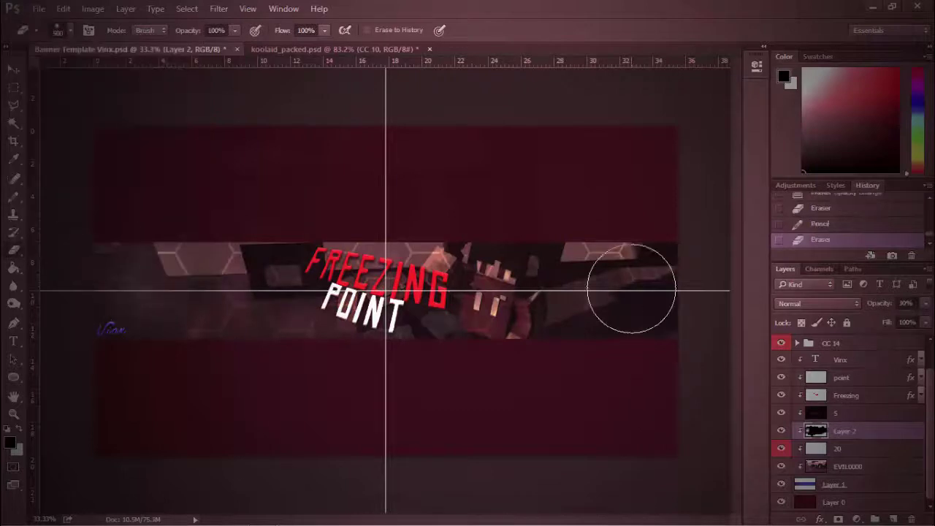
{"action": "left_click_drag", "start_coordinate": [631, 289], "coordinate": [359, 205]}
{"action": "left_click_drag", "start_coordinate": [312, 288], "coordinate": [347, 289]}
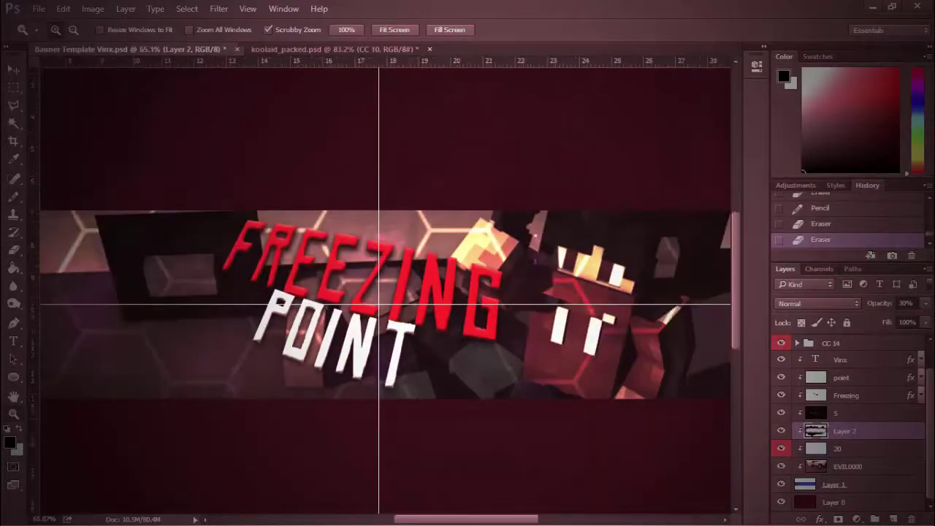
Step: Add a clipped layer directly above particle layer 5 and choose a smaller pencil size
{"action": "left_click", "coordinate": [893, 518]}
{"action": "left_click", "coordinate": [57, 30]}
{"action": "key", "text": "Return"}
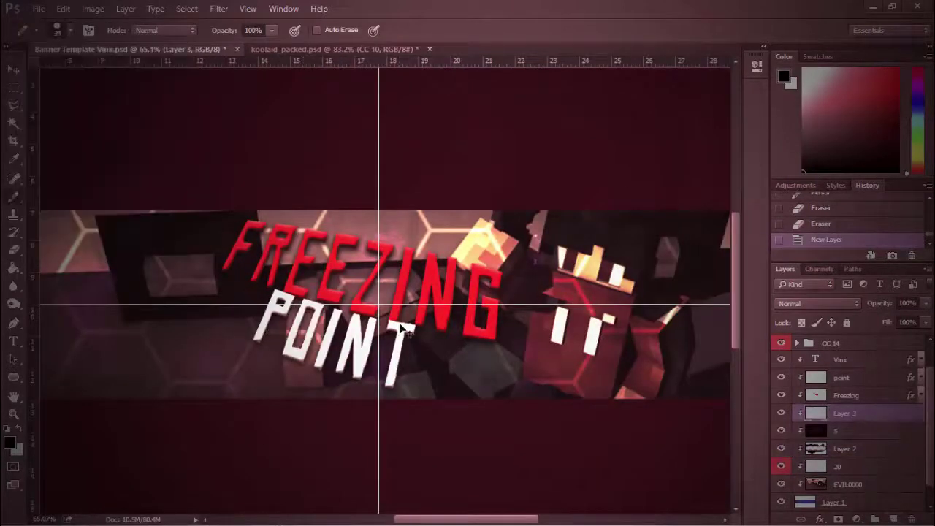
{"action": "key", "text": "z"}
{"action": "left_click_drag", "start_coordinate": [378, 303], "coordinate": [420, 303]}
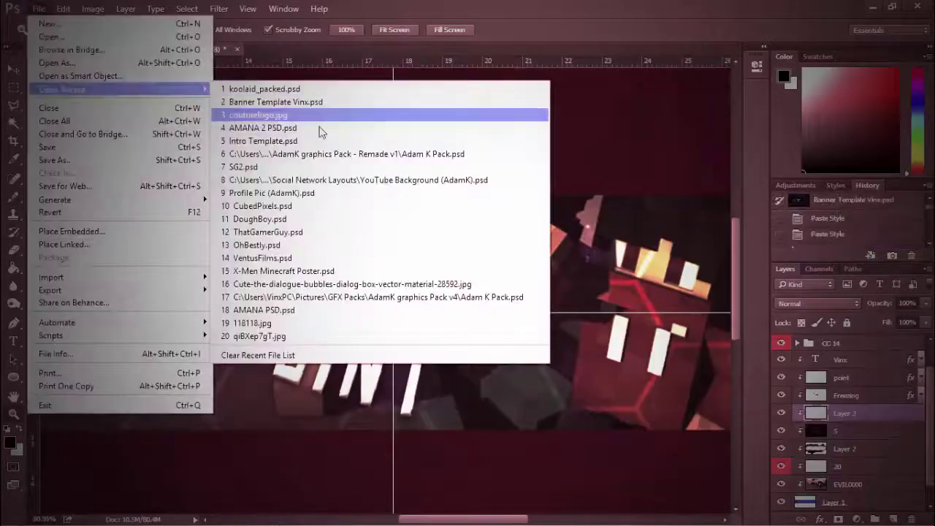
Step: Open CubedPixels.psd briefly, return to the banner and open the remade AdamK graphics pack, Adam K Pack.psd
{"action": "left_click", "coordinate": [313, 207]}
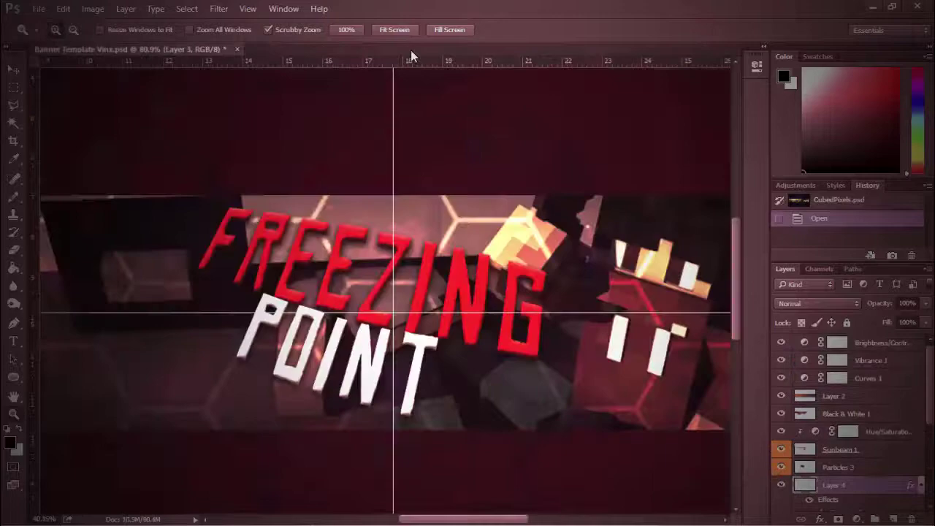
{"action": "left_click", "coordinate": [38, 8]}
{"action": "mouse_move", "coordinate": [102, 89]}
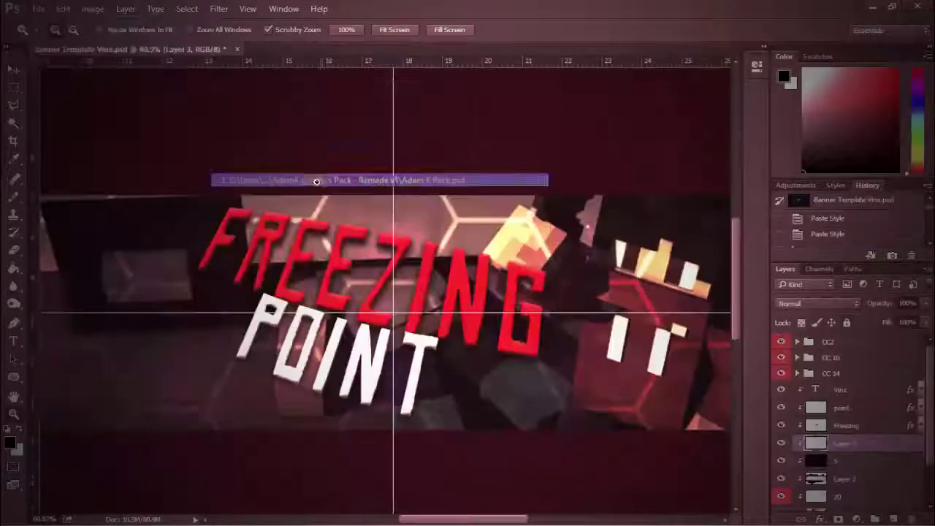
{"action": "mouse_move", "coordinate": [370, 406]}
{"action": "left_click", "coordinate": [247, 456]}
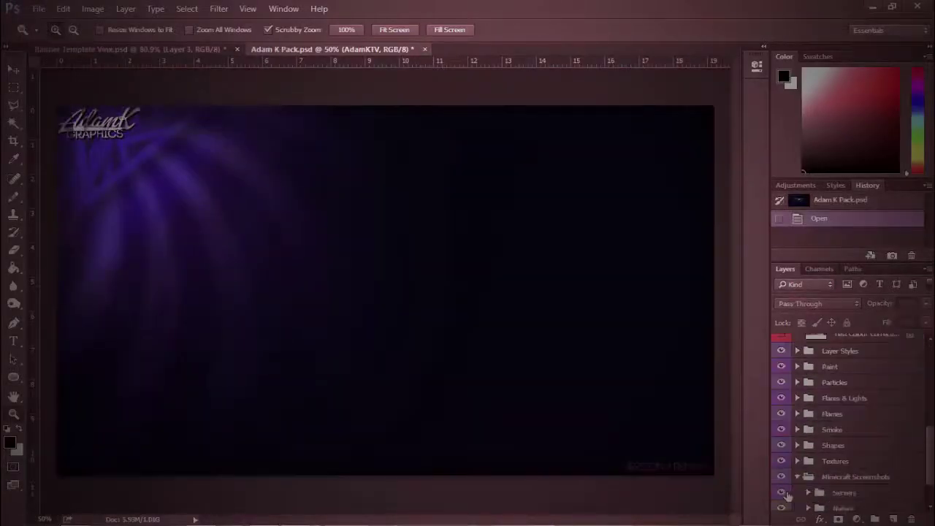
Step: Replace the banner's CC2, CC 10 and CC 14 groups with the AdamKTV colour-correction group from Adam K Pack.psd
{"action": "scroll", "coordinate": [787, 496], "scroll_direction": "down", "scroll_amount": 2}
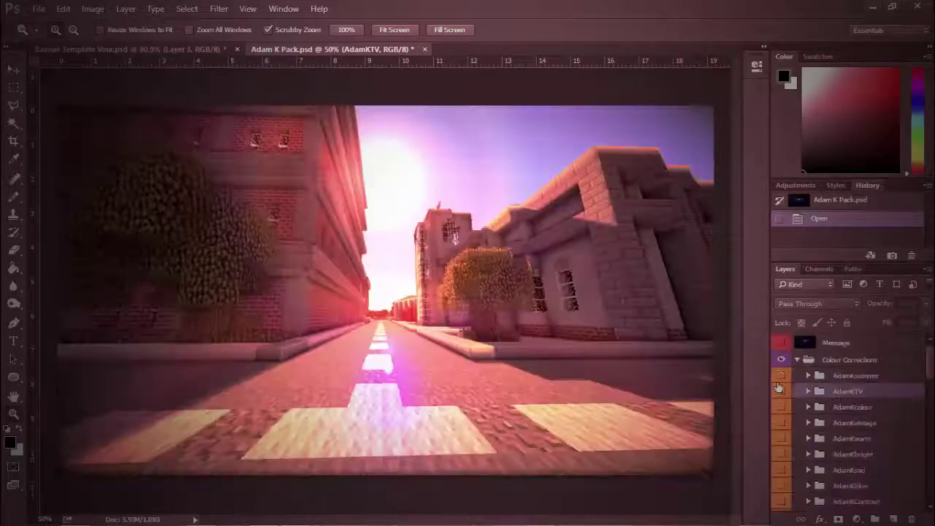
{"action": "left_click", "coordinate": [782, 391]}
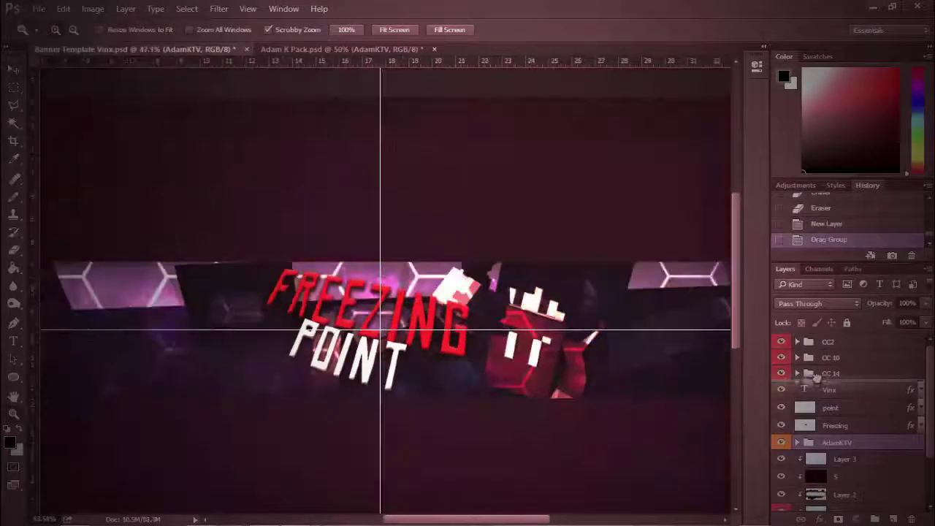
{"action": "left_click", "coordinate": [835, 343]}
{"action": "left_click", "coordinate": [830, 373], "text": "shift"}
{"action": "key", "text": "Delete"}
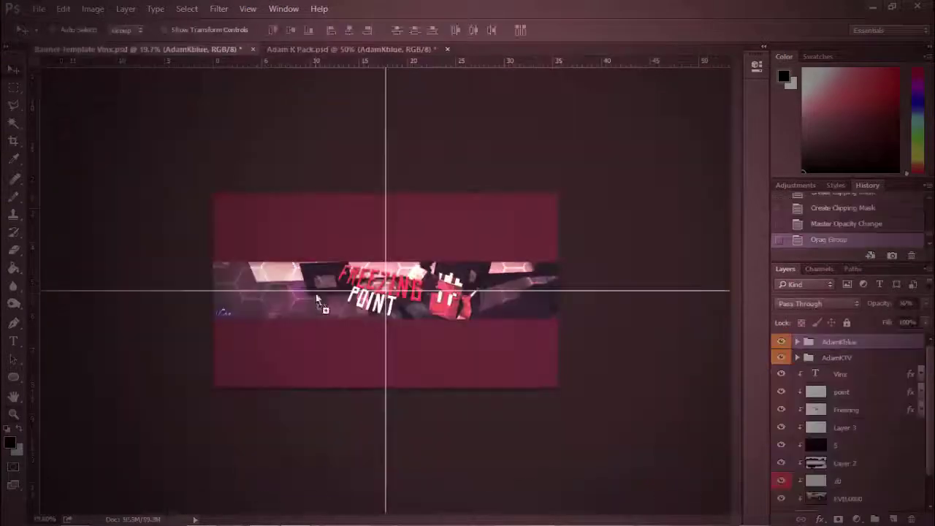
Step: Bring the AdamKlight Thining group from Adam K Pack.psd into the banner above AdamKTV and AdamKblue, at 59% opacity
{"action": "left_click", "coordinate": [388, 330]}
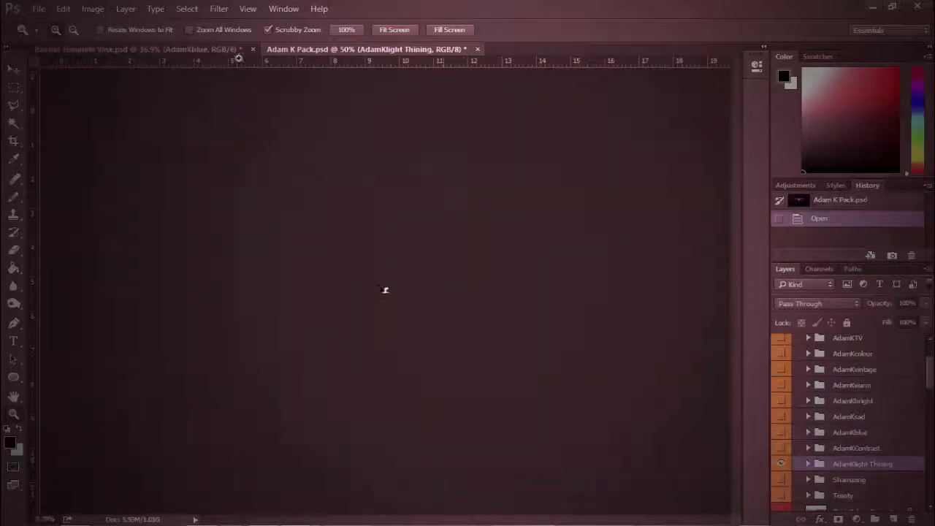
{"action": "left_click_drag", "start_coordinate": [384, 290], "coordinate": [137, 47]}
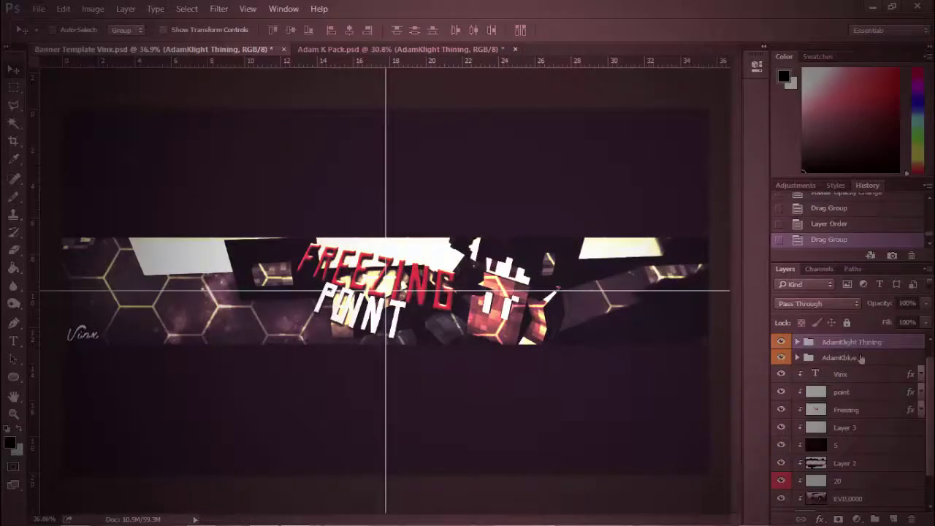
{"action": "left_click", "coordinate": [836, 369]}
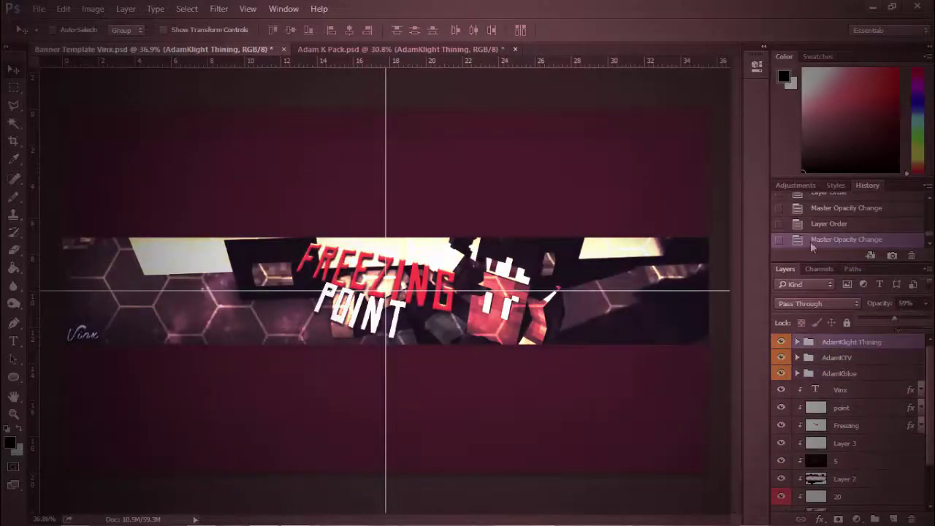
Step: Adjust the hue and lightness of the banner's bottom background layer, Layer 0, with Hue/Saturation
{"action": "key", "text": "alt+comma"}
{"action": "key", "text": "ctrl+u"}
{"action": "mouse_move", "coordinate": [669, 256]}
{"action": "left_mouse_down"}
{"action": "mouse_move", "coordinate": [685, 258]}
{"action": "mouse_move", "coordinate": [668, 255]}
{"action": "left_mouse_up"}
{"action": "left_click_drag", "start_coordinate": [670, 185], "coordinate": [675, 188]}
{"action": "key", "text": "Return"}
{"action": "key", "text": "v"}
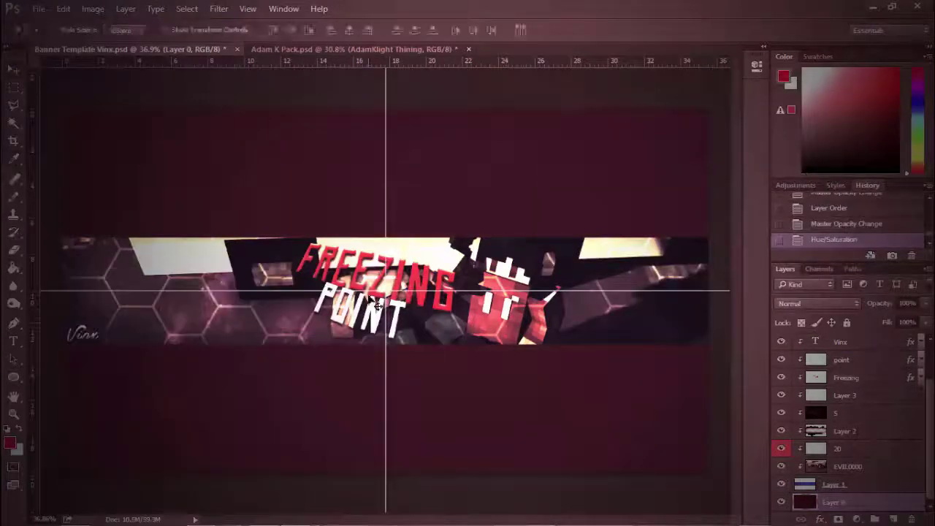
Step: Paint the whole background of Layer 0 bright red with a large brush
{"action": "key", "text": "b"}
{"action": "left_click", "coordinate": [70, 30]}
{"action": "key", "text": "Return"}
{"action": "mouse_move", "coordinate": [219, 211]}
{"action": "left_mouse_down"}
{"action": "mouse_move", "coordinate": [657, 212]}
{"action": "mouse_move", "coordinate": [671, 186]}
{"action": "left_mouse_up"}
Step: Darken and slightly desaturate the red of Layer 0 with a Hue/Saturation adjustment, using hue +1
{"action": "key", "text": "ctrl+u"}
{"action": "left_click_drag", "start_coordinate": [670, 256], "coordinate": [653, 255]}
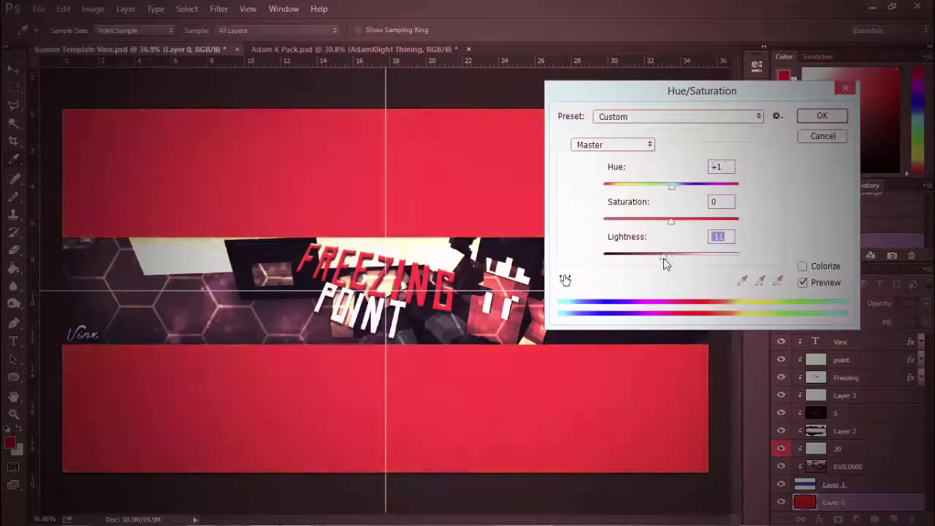
{"action": "left_click_drag", "start_coordinate": [670, 220], "coordinate": [661, 221]}
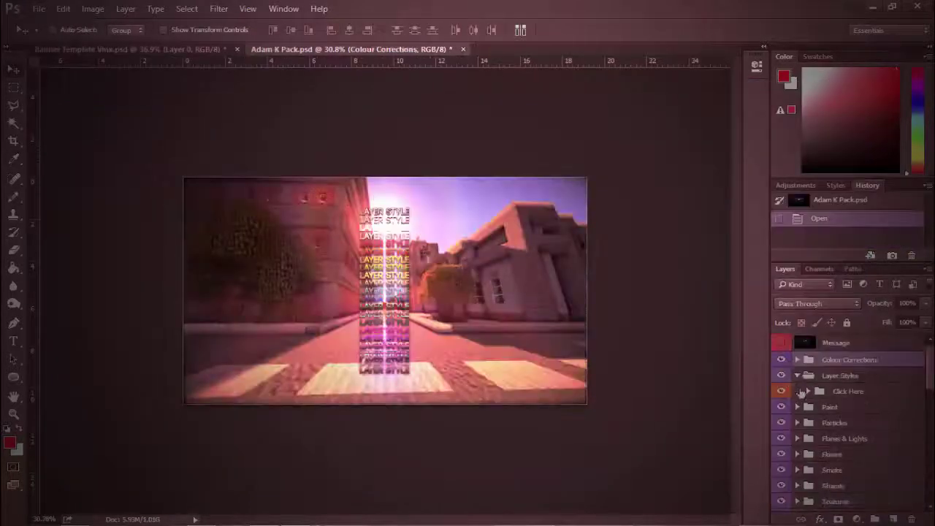
Step: Copy the Chrome layer style from Adam K Pack.psd's Layer Styles group and paste it onto the banner's point layer
{"action": "key", "text": "z"}
{"action": "left_click_drag", "start_coordinate": [392, 225], "coordinate": [492, 298]}
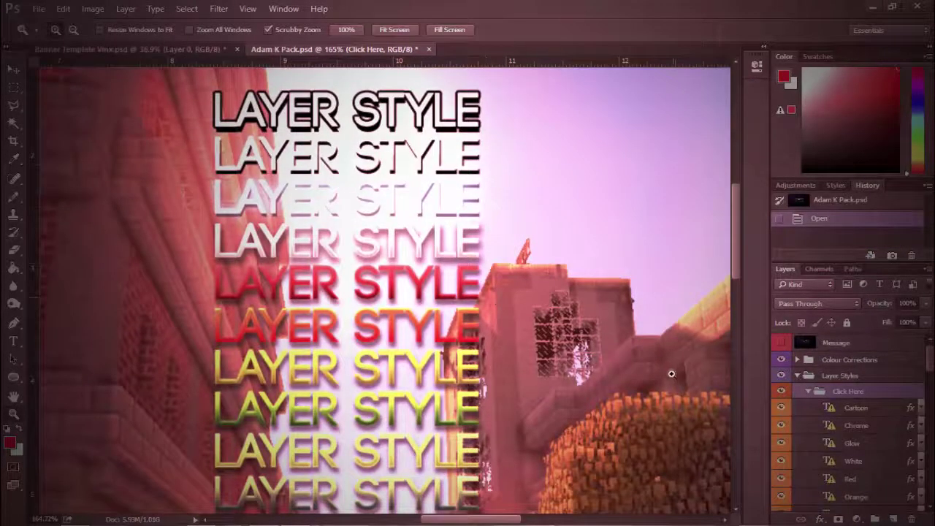
{"action": "left_click", "coordinate": [853, 426]}
{"action": "right_click", "coordinate": [853, 429]}
{"action": "left_click", "coordinate": [803, 384]}
{"action": "left_click", "coordinate": [131, 49]}
{"action": "right_click", "coordinate": [839, 391]}
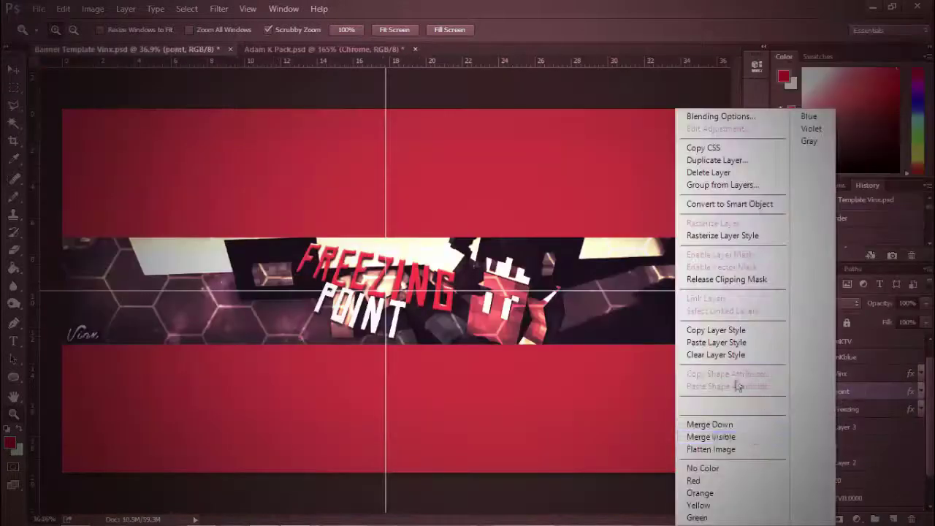
{"action": "left_click", "coordinate": [720, 343]}
Step: Clear the layer style from the point title layer
{"action": "left_click", "coordinate": [455, 370]}
{"action": "right_click", "coordinate": [847, 391]}
{"action": "left_click", "coordinate": [896, 406]}
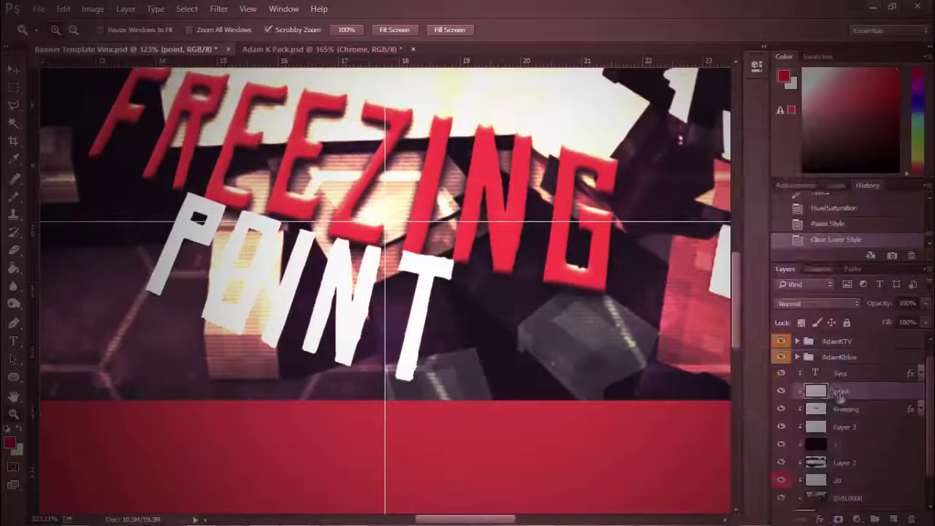
Step: Copy the Red layer style from Adam K Pack.psd and paste it onto the banner's Freezing layer
{"action": "key", "text": "ctrl+Tab"}
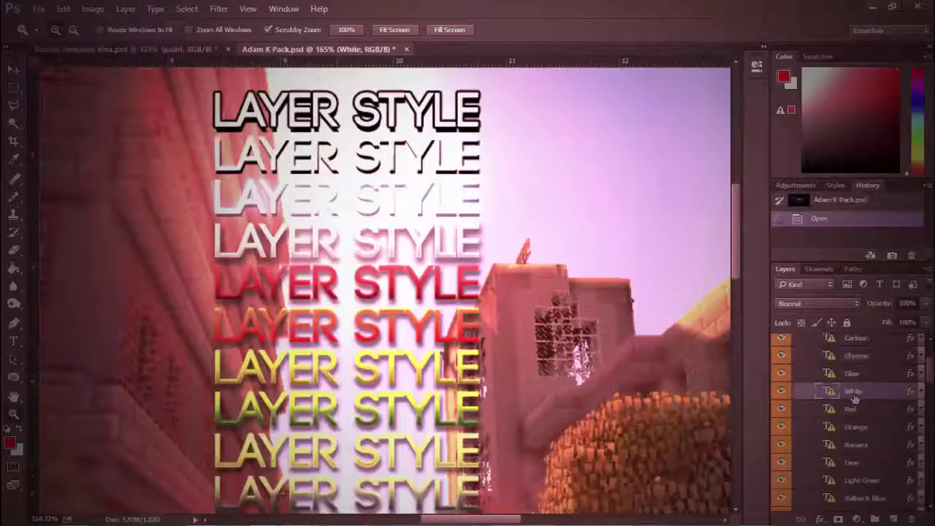
{"action": "right_click", "coordinate": [869, 410]}
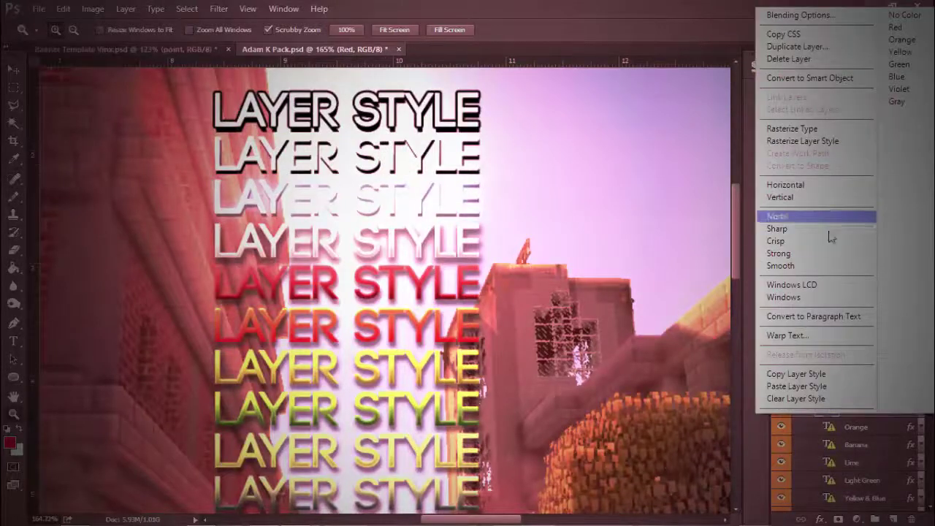
{"action": "left_click", "coordinate": [797, 370]}
{"action": "key", "text": "ctrl+Tab"}
{"action": "right_click", "coordinate": [869, 377]}
{"action": "left_click", "coordinate": [763, 343]}
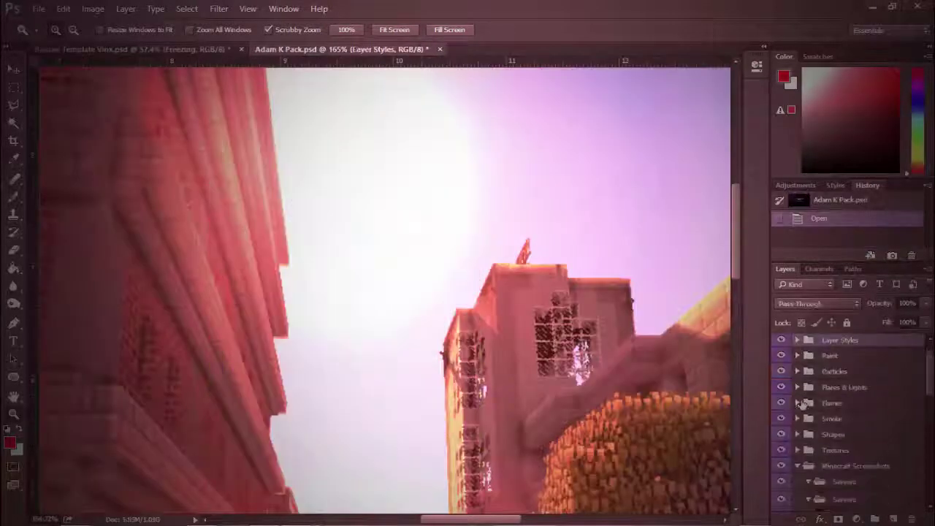
Step: Look through the Particles, Paint, Textures and Smoke groups of Adam K Pack.psd, including the Starburst's textures
{"action": "left_click", "coordinate": [797, 371]}
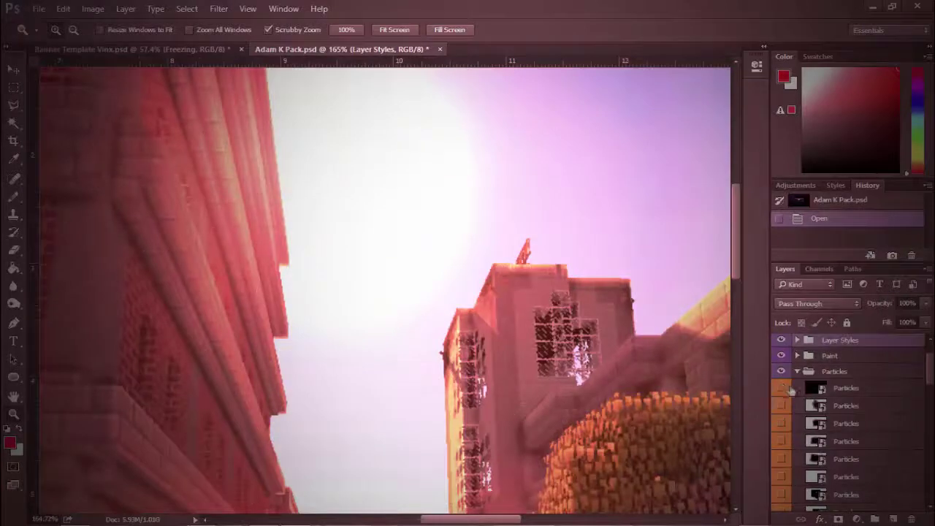
{"action": "left_click", "coordinate": [797, 371]}
{"action": "left_click", "coordinate": [797, 355]}
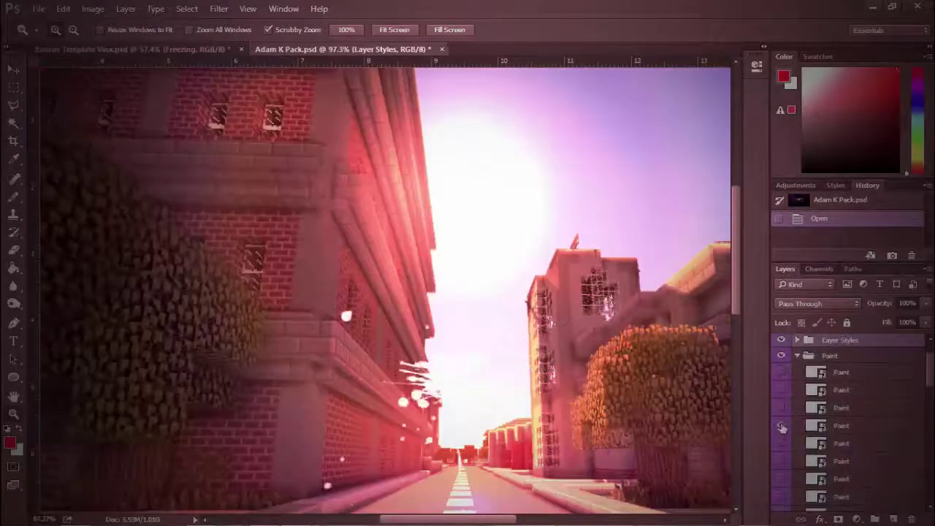
{"action": "scroll", "coordinate": [782, 431], "scroll_direction": "down", "scroll_amount": 5}
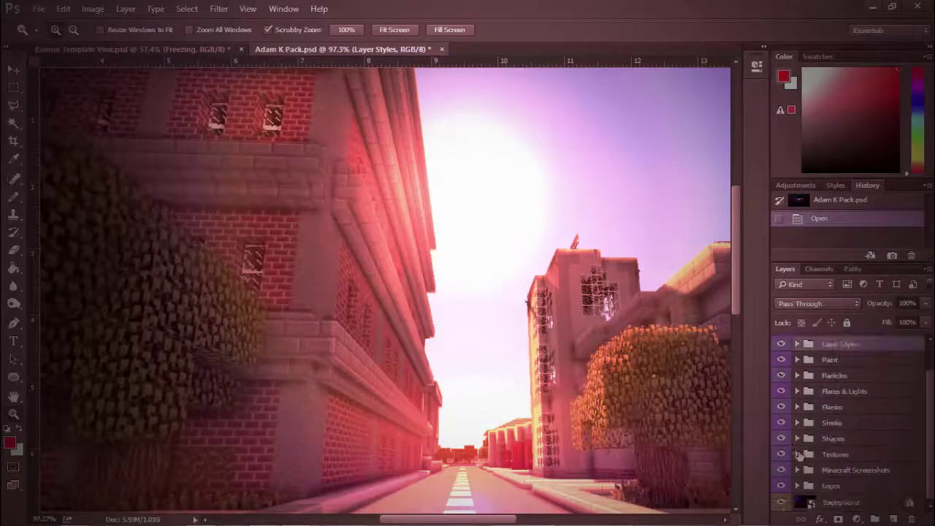
{"action": "left_click", "coordinate": [808, 434]}
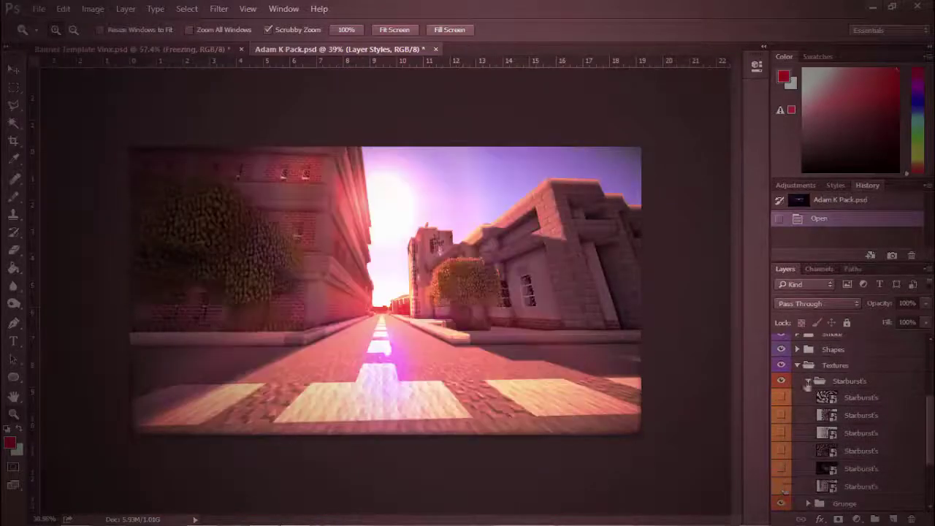
{"action": "left_click", "coordinate": [808, 381], "text": "ctrl"}
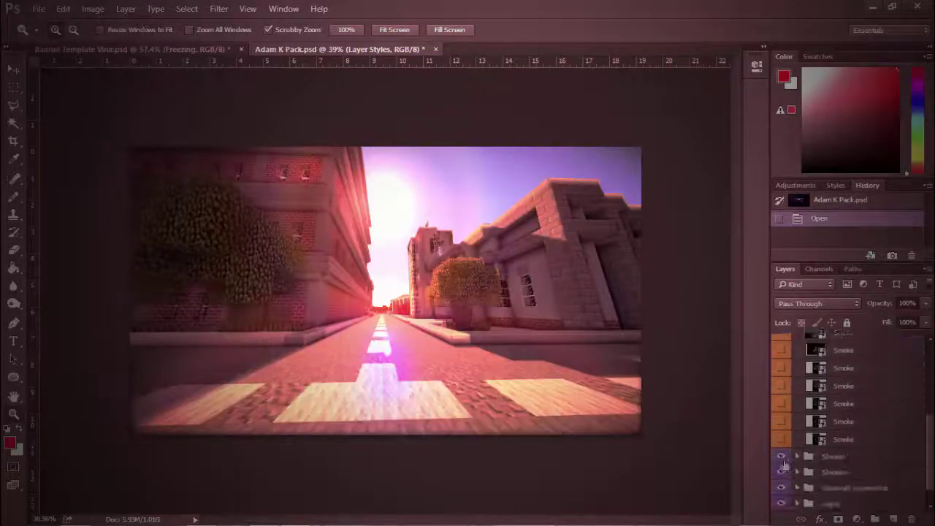